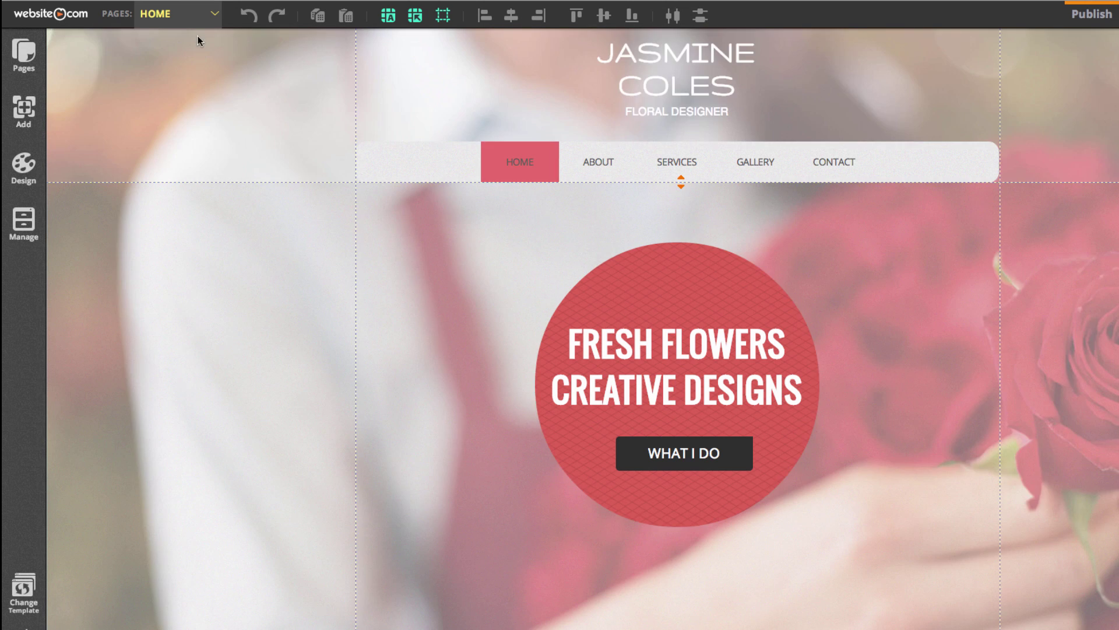
Open the About page and delete the red circle together with its ABOUT heading and intro paragraph.
{"action": "left_click", "coordinate": [186, 18]}
{"action": "left_click", "coordinate": [200, 58]}
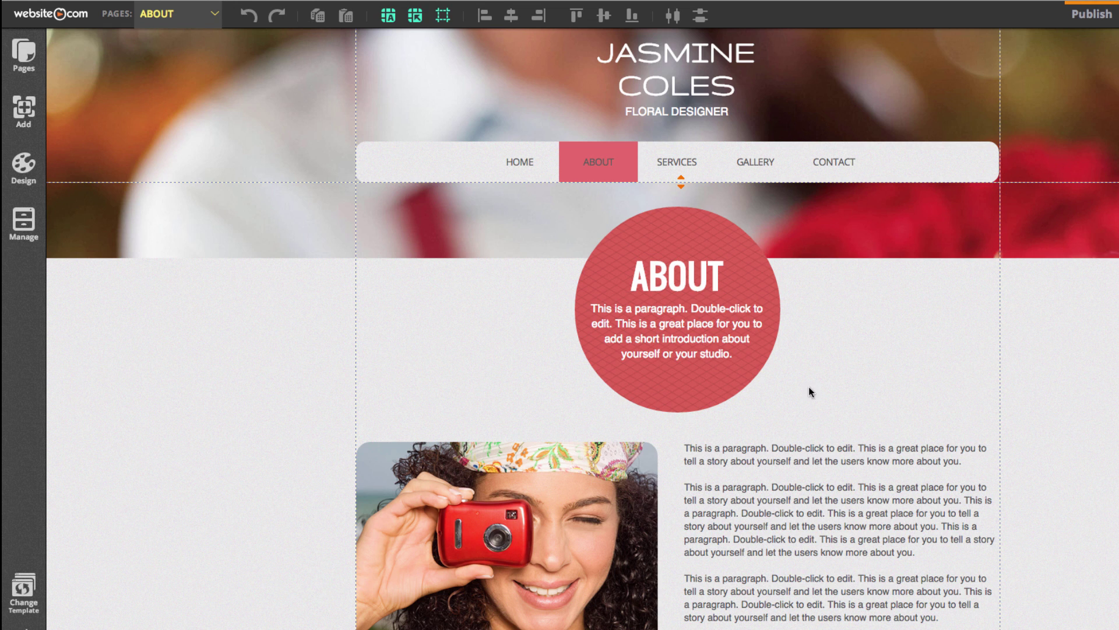
{"action": "left_click_drag", "start_coordinate": [822, 292], "coordinate": [628, 351]}
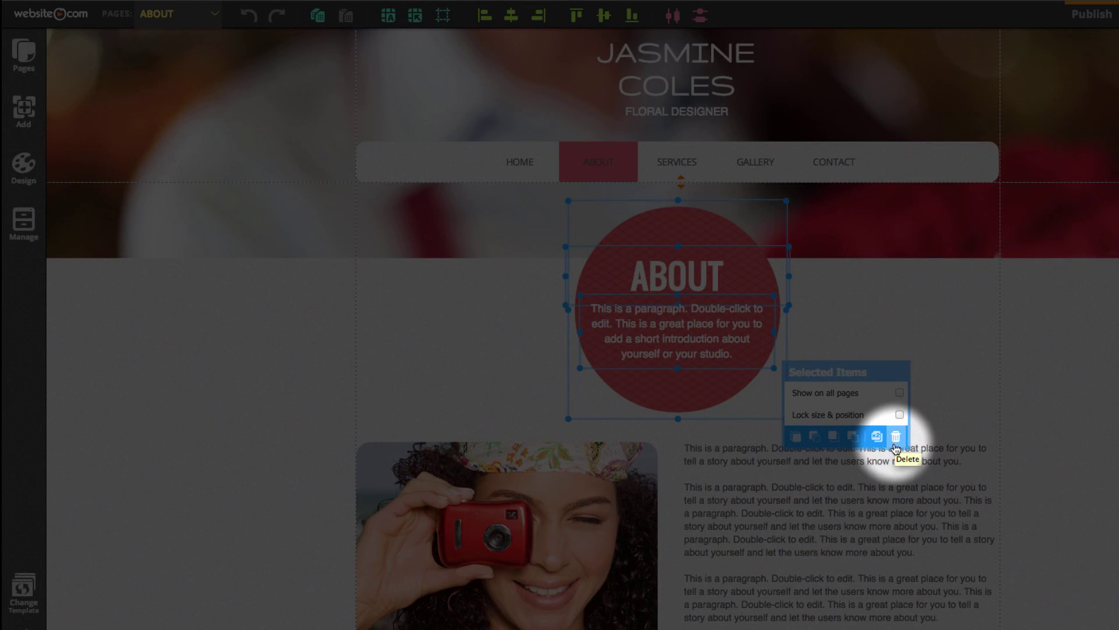
{"action": "left_click", "coordinate": [898, 439]}
{"action": "left_click", "coordinate": [612, 376]}
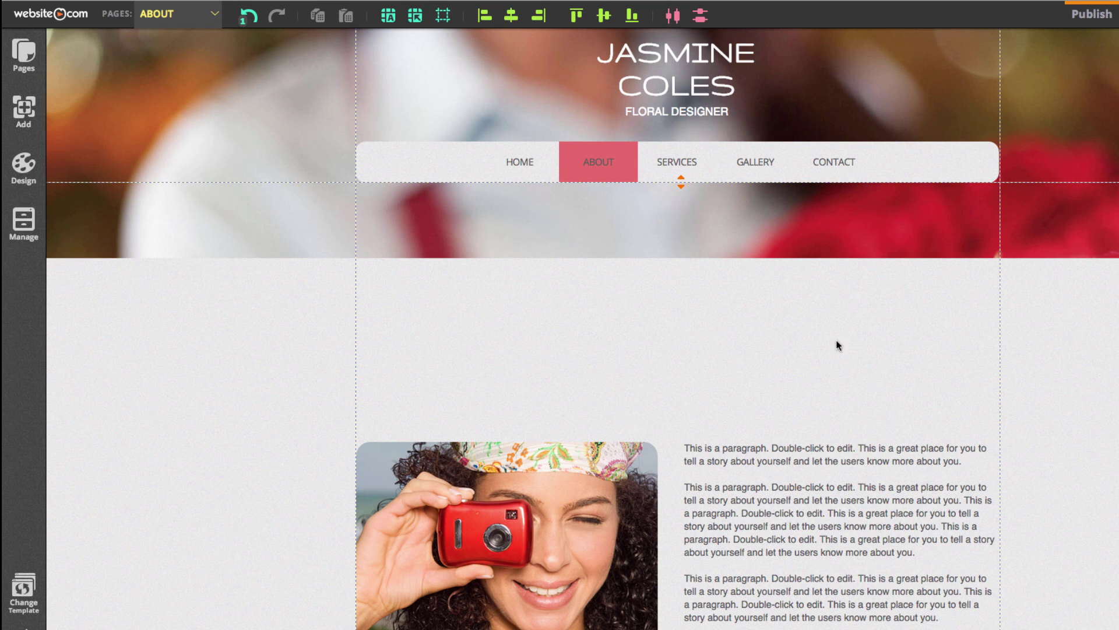
Add a fancy shape to the About page and place it above the photo at about X 350, Y 100.
{"action": "left_click", "coordinate": [23, 112]}
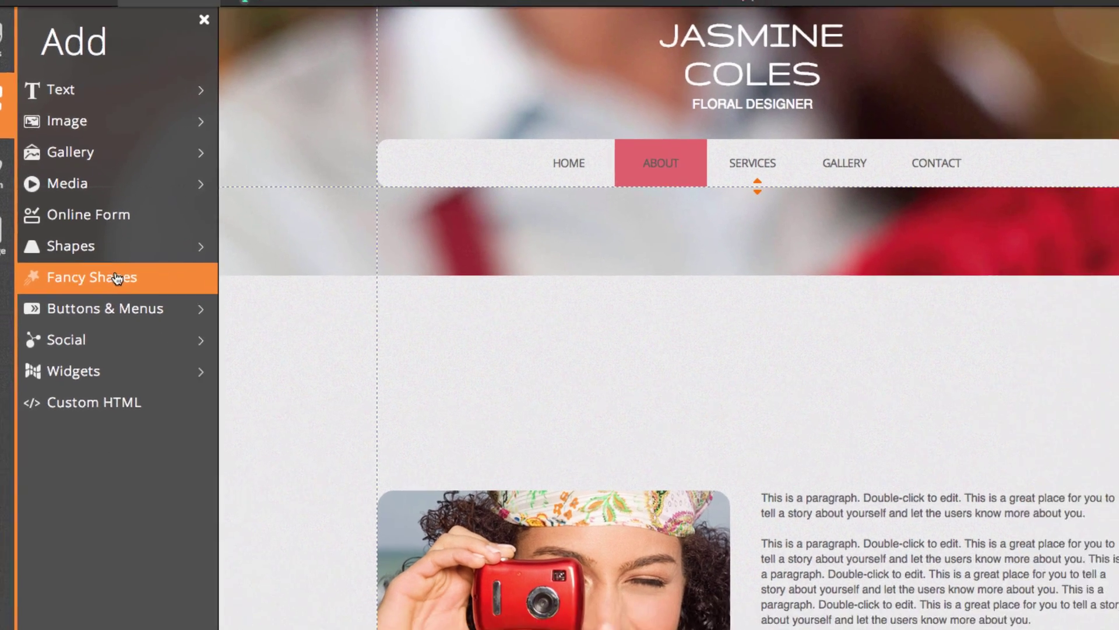
{"action": "left_click", "coordinate": [88, 281]}
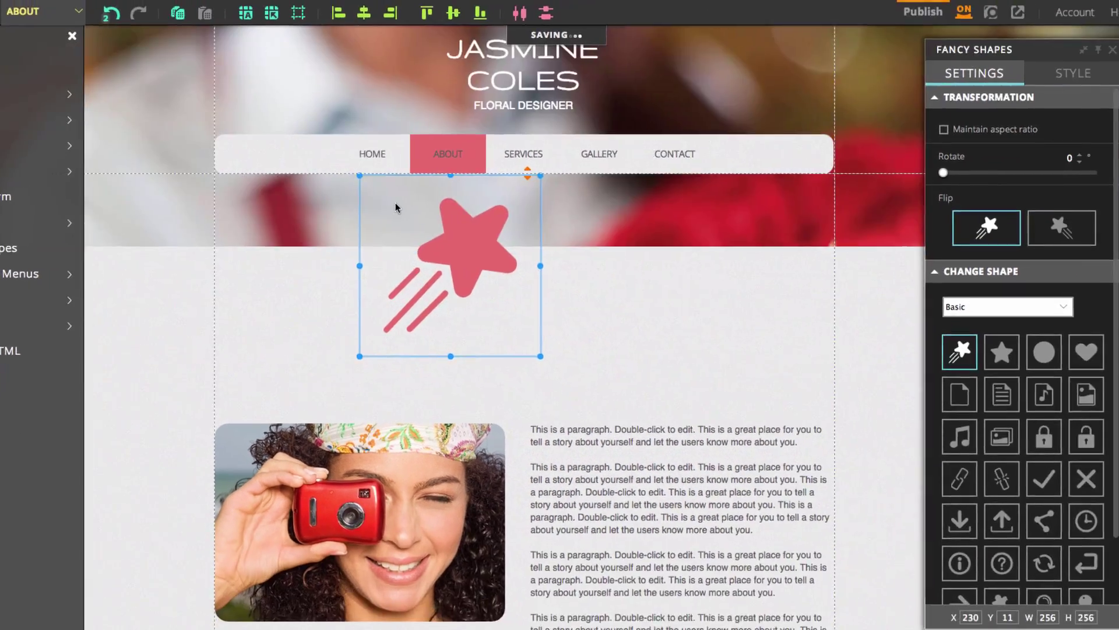
{"action": "left_click_drag", "start_coordinate": [461, 255], "coordinate": [530, 314]}
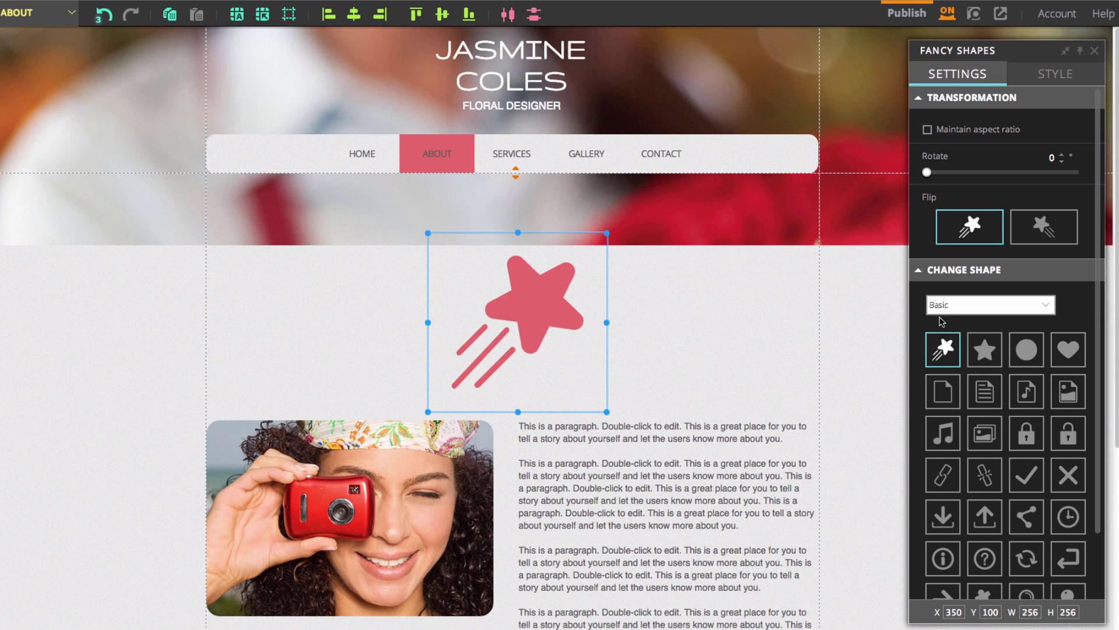
Change the shooting star to the flower shape from the People and Nature category.
{"action": "scroll", "coordinate": [1006, 380], "scroll_direction": "down", "scroll_amount": 2}
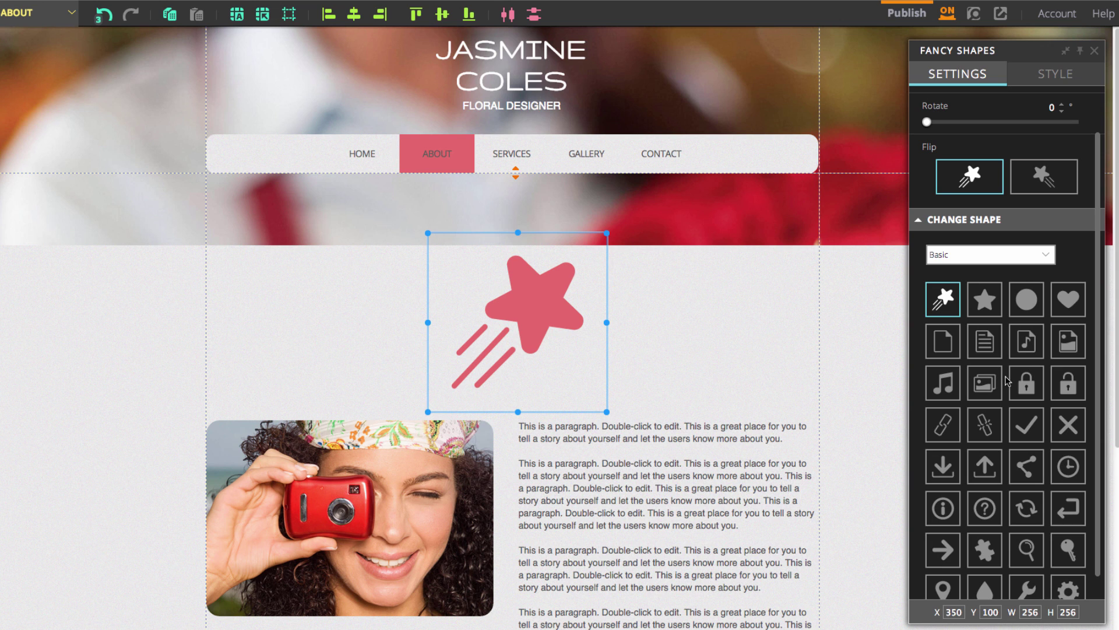
{"action": "left_click", "coordinate": [998, 263]}
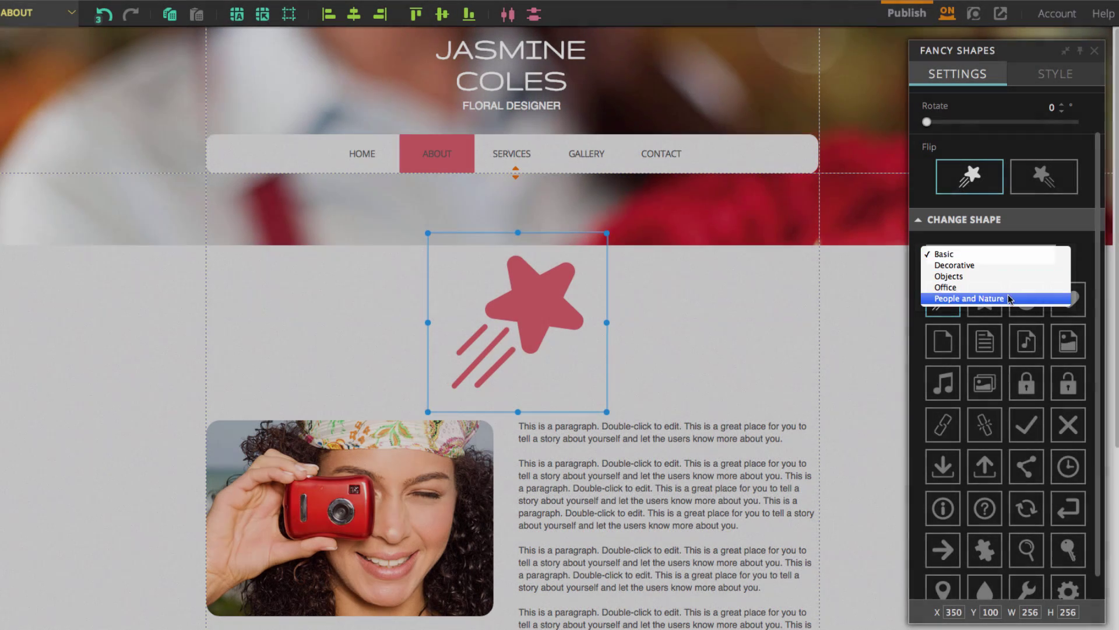
{"action": "left_click", "coordinate": [1006, 298]}
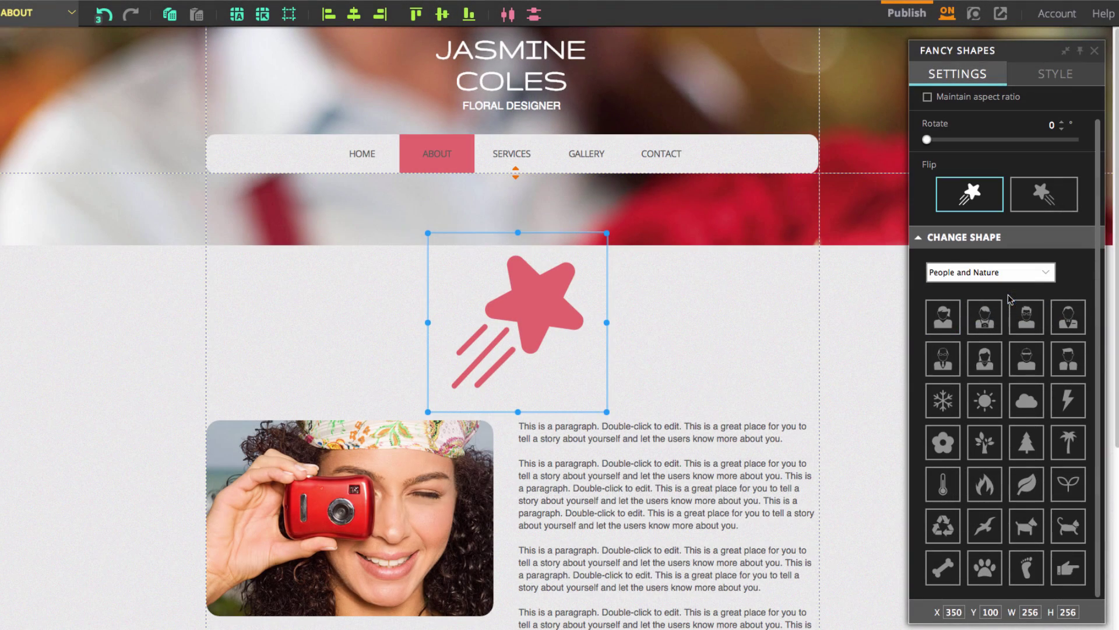
{"action": "left_click", "coordinate": [944, 444]}
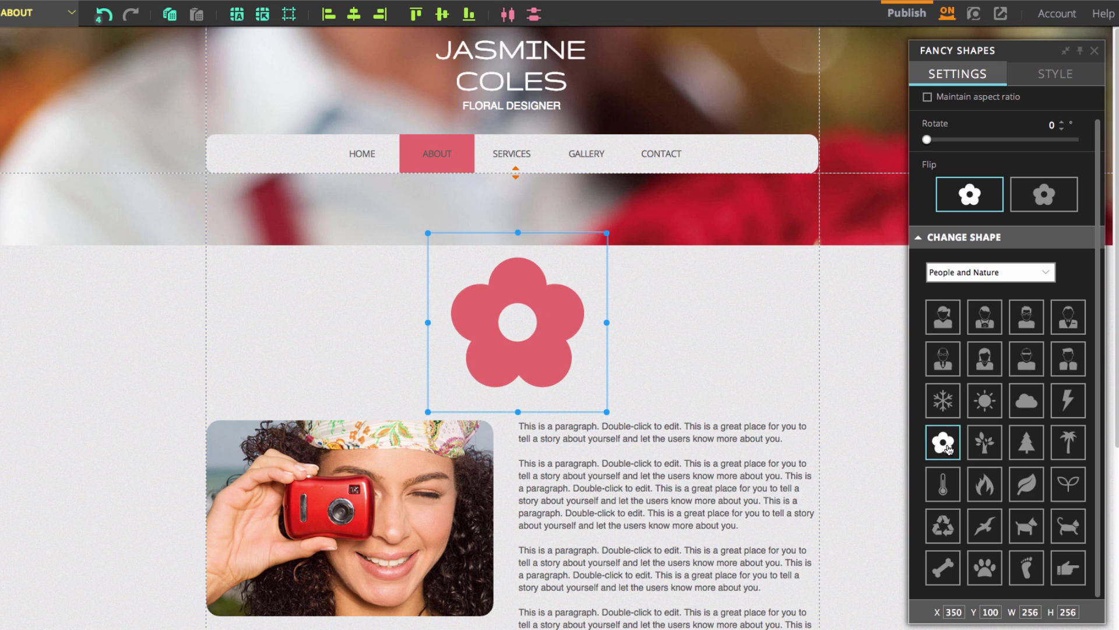
{"action": "left_click", "coordinate": [735, 326]}
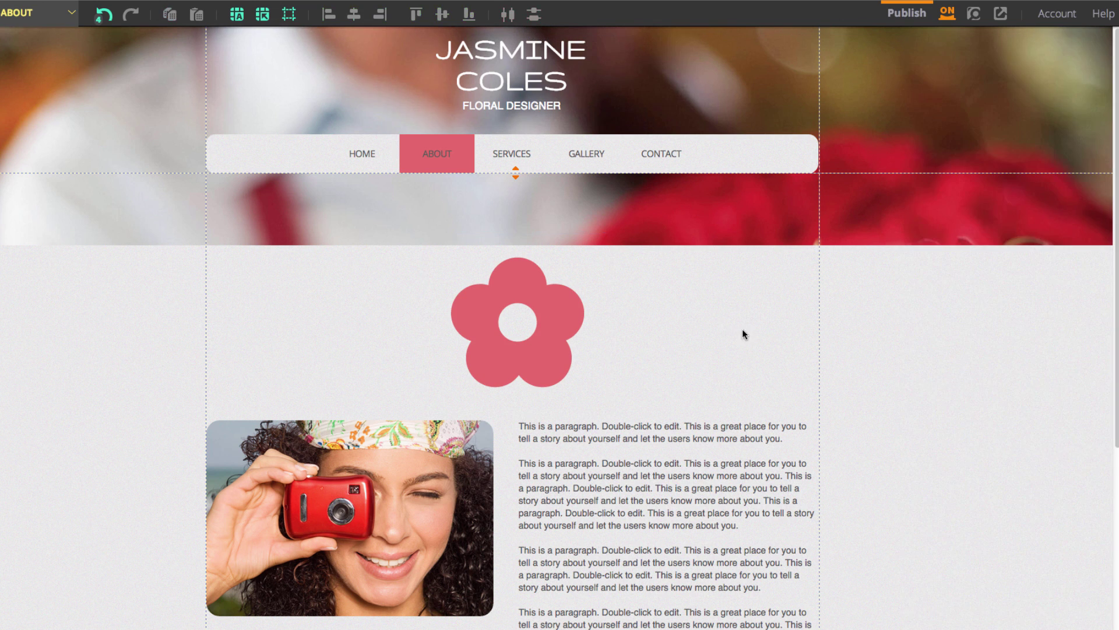
Turn on Maintain aspect ratio for the flower shape.
{"action": "left_click", "coordinate": [513, 324]}
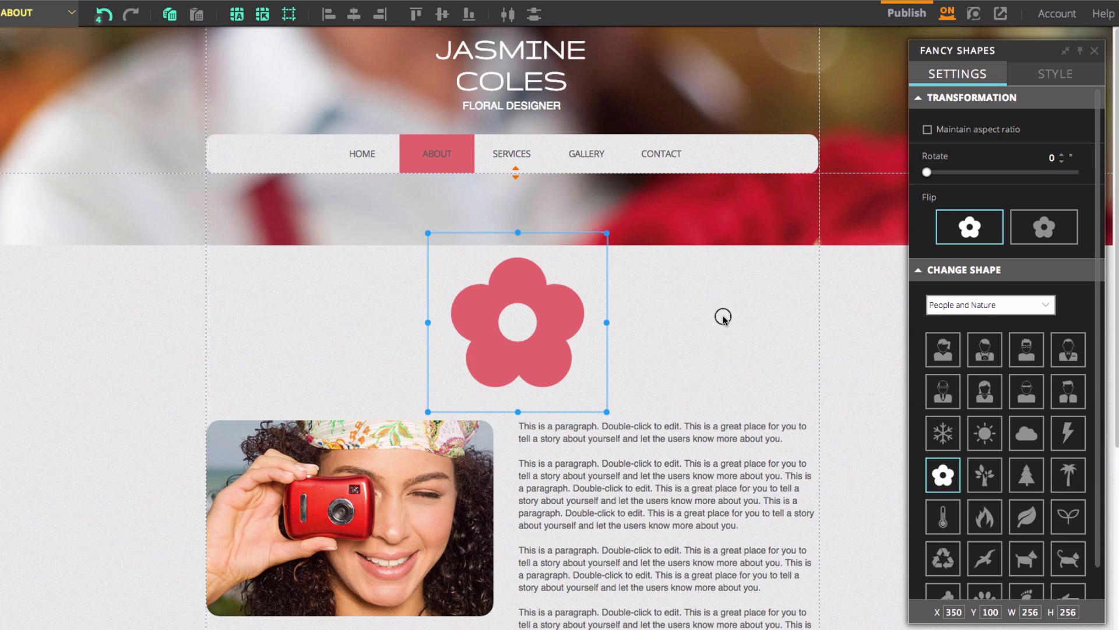
{"action": "left_click", "coordinate": [927, 130]}
{"action": "left_click", "coordinate": [714, 271]}
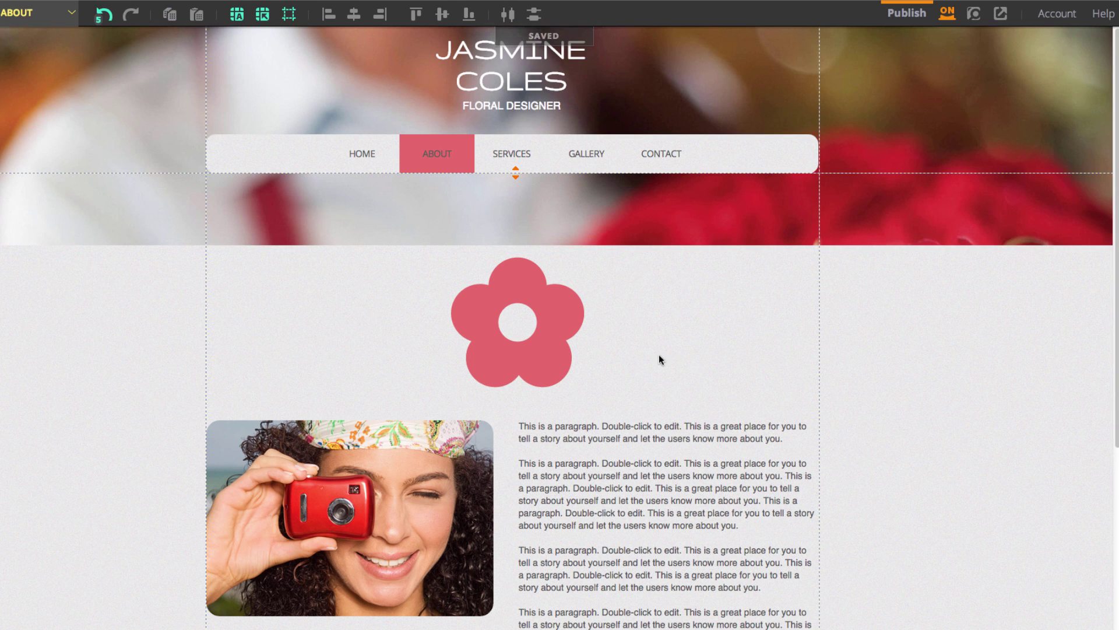
Enlarge the flower to about 323 wide by 353 high and move it to about X 310, Y 60.
{"action": "left_click", "coordinate": [554, 329]}
{"action": "left_click_drag", "start_coordinate": [608, 413], "coordinate": [651, 476]}
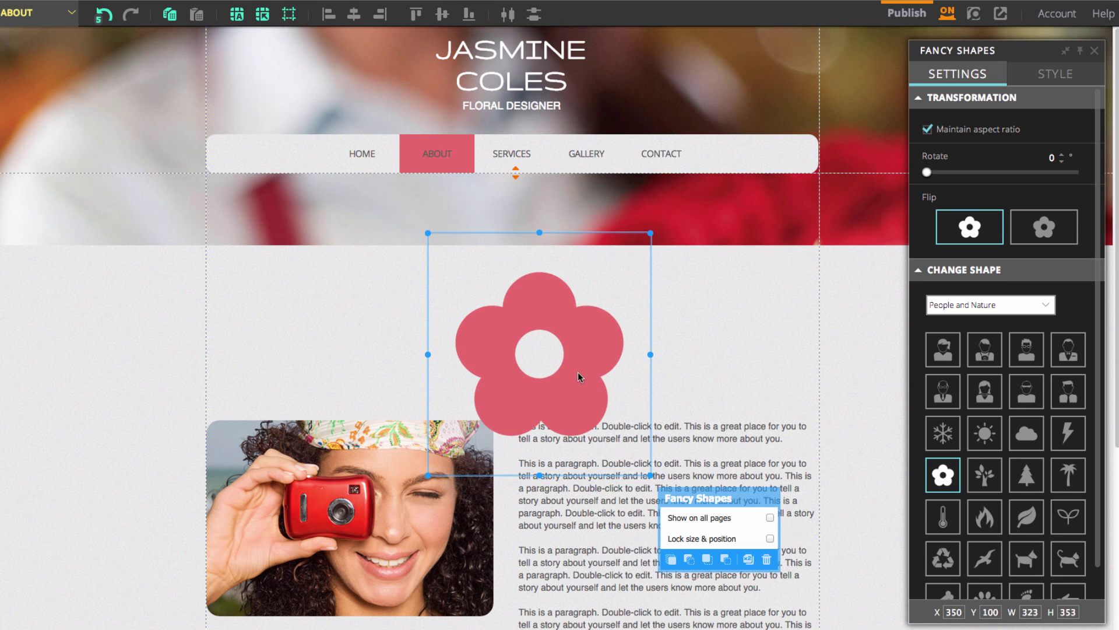
{"action": "left_click_drag", "start_coordinate": [578, 372], "coordinate": [553, 345]}
{"action": "left_click", "coordinate": [735, 320]}
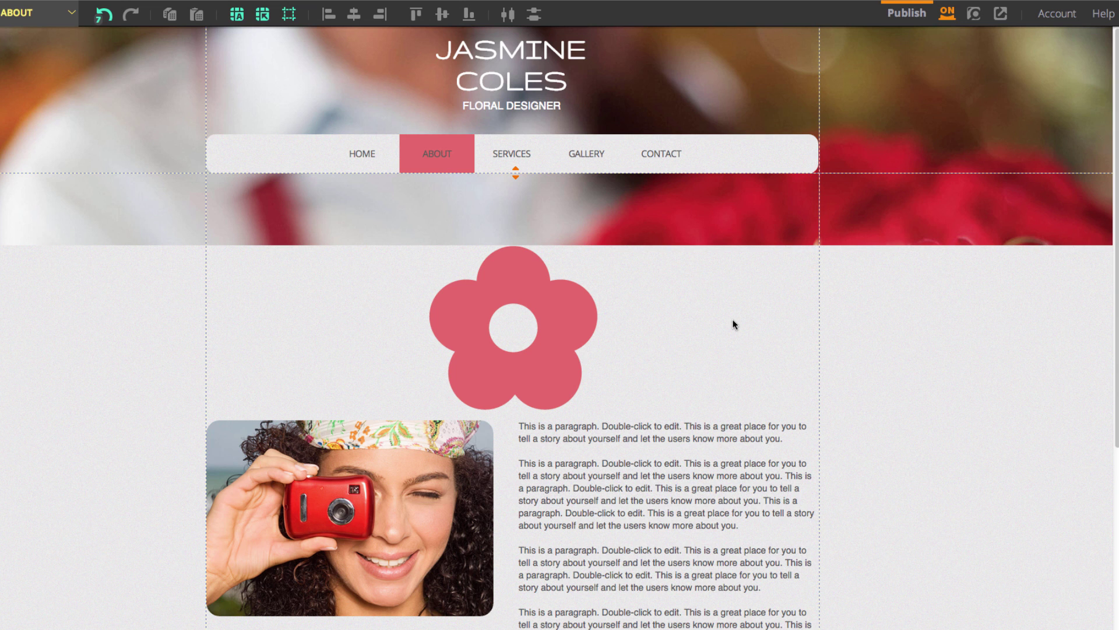
Compare the flower's Transitions and Animations effects and apply the Slide In transition.
{"action": "left_click", "coordinate": [573, 313]}
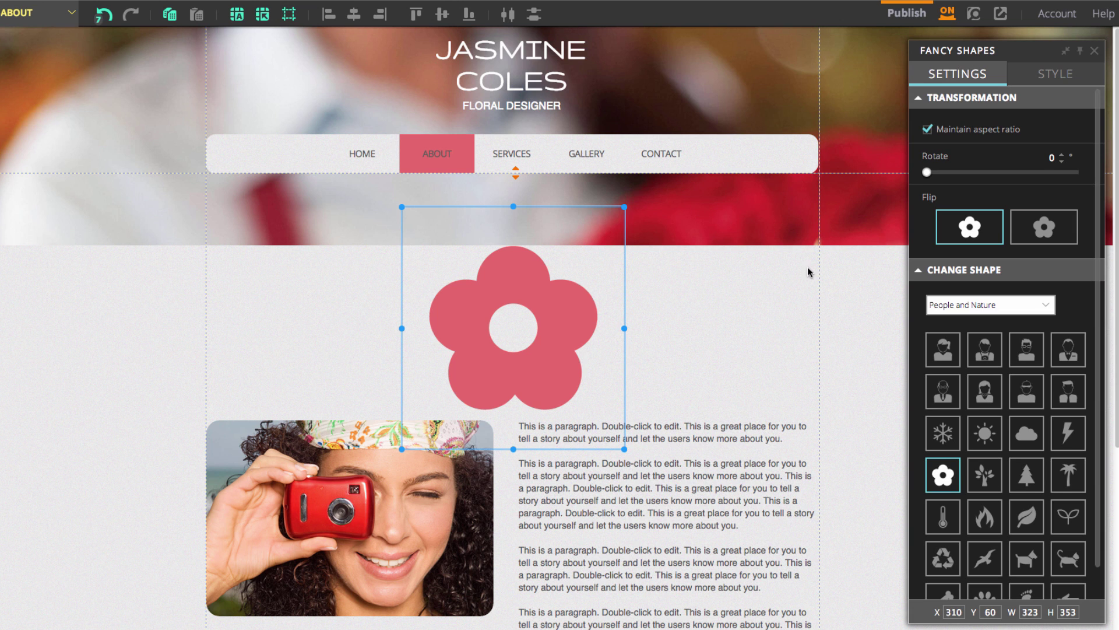
{"action": "left_click", "coordinate": [1042, 82]}
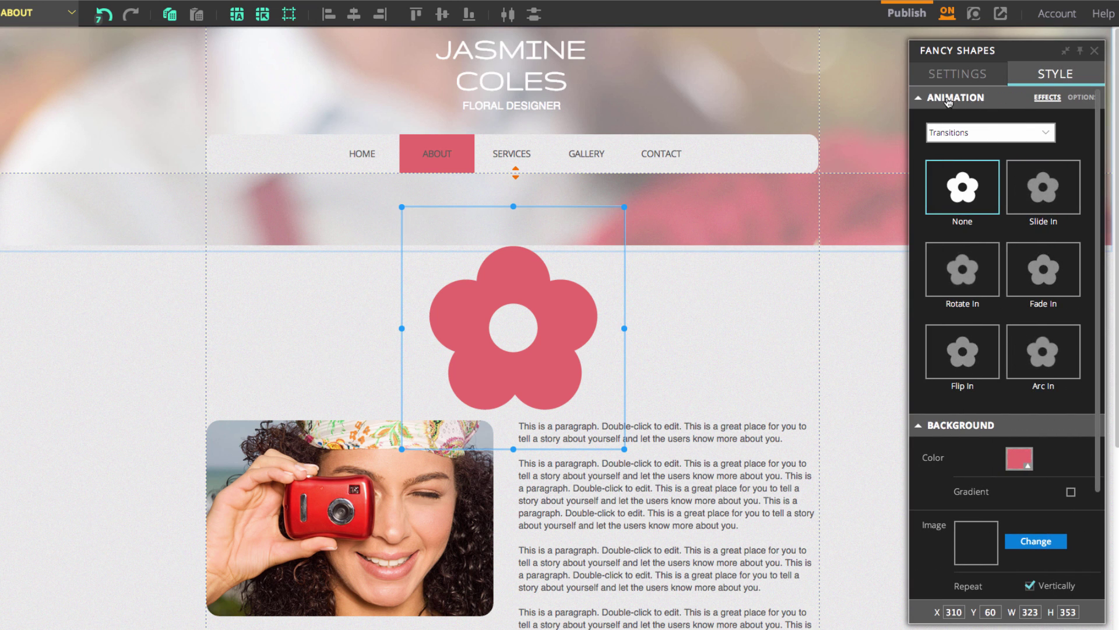
{"action": "left_click", "coordinate": [984, 139]}
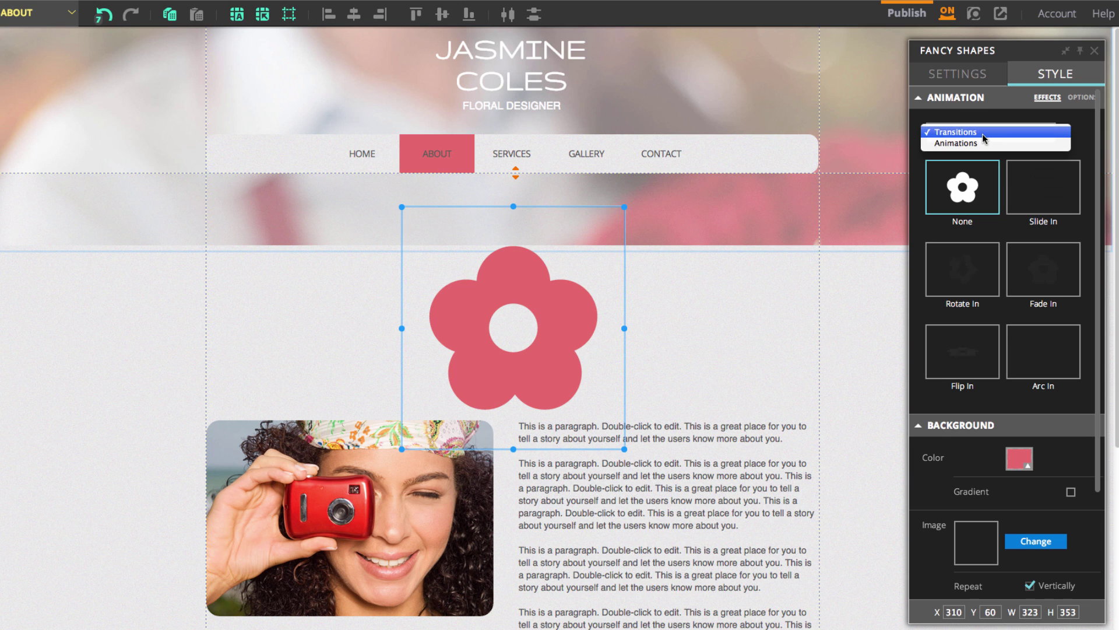
{"action": "left_click", "coordinate": [983, 142]}
{"action": "left_click", "coordinate": [983, 138]}
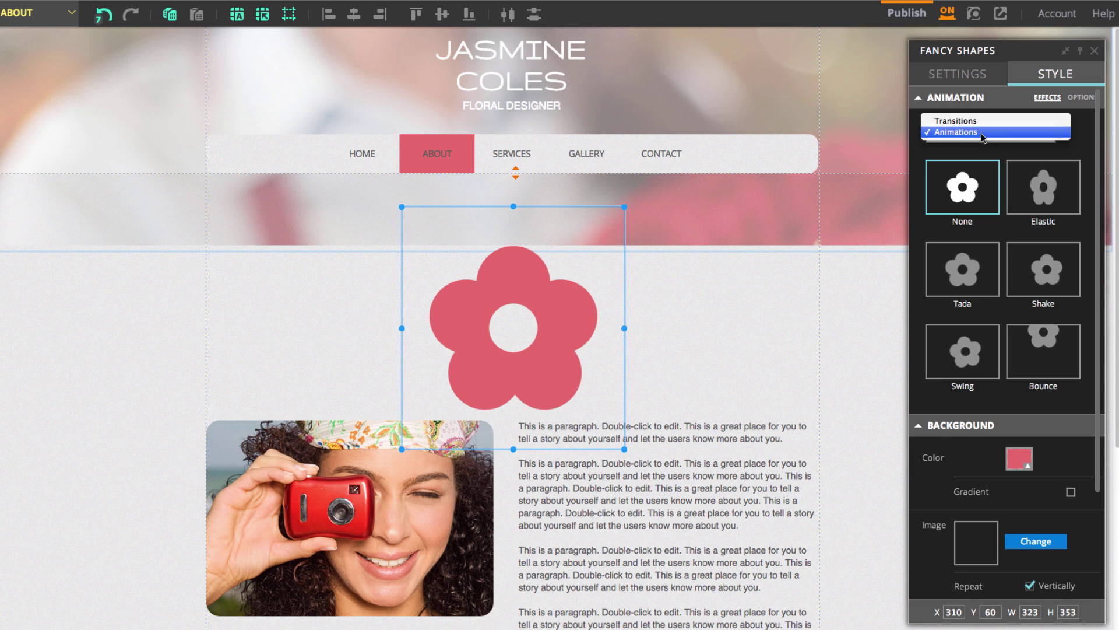
{"action": "left_click", "coordinate": [981, 124]}
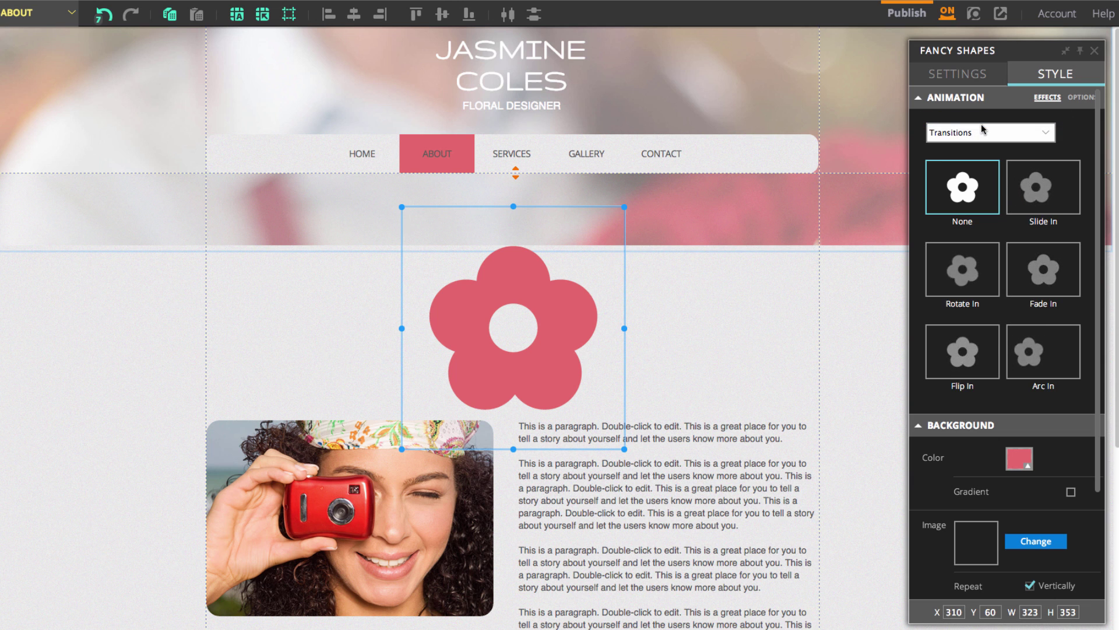
{"action": "left_click", "coordinate": [1044, 202]}
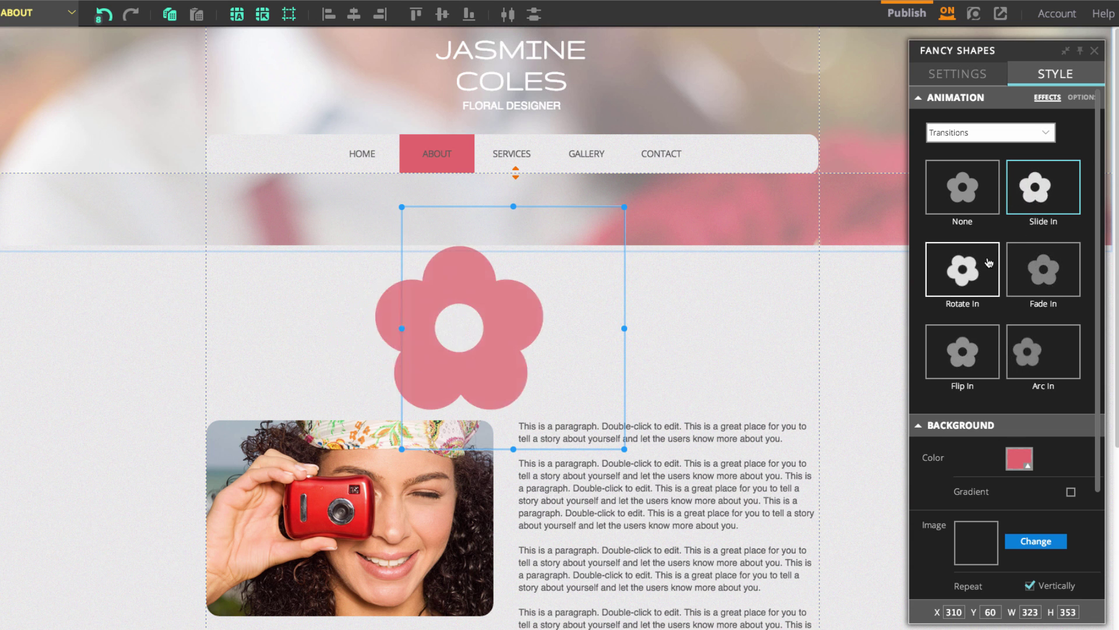
Apply the Elastic effect from the Animations category to the flower.
{"action": "left_click", "coordinate": [1003, 133]}
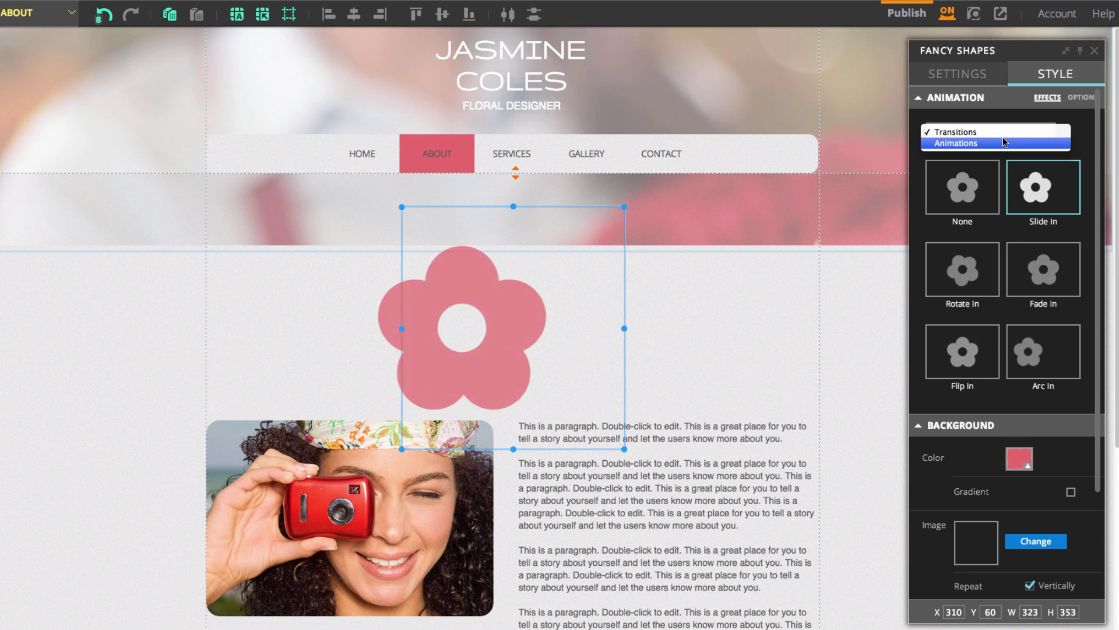
{"action": "left_click", "coordinate": [1003, 140]}
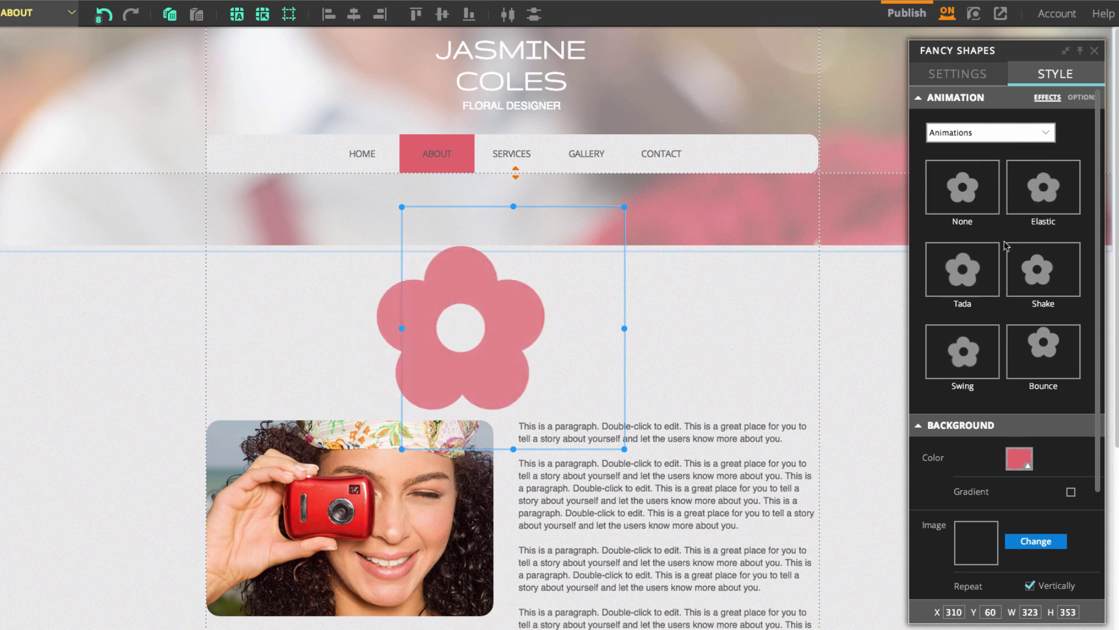
{"action": "left_click", "coordinate": [1036, 209]}
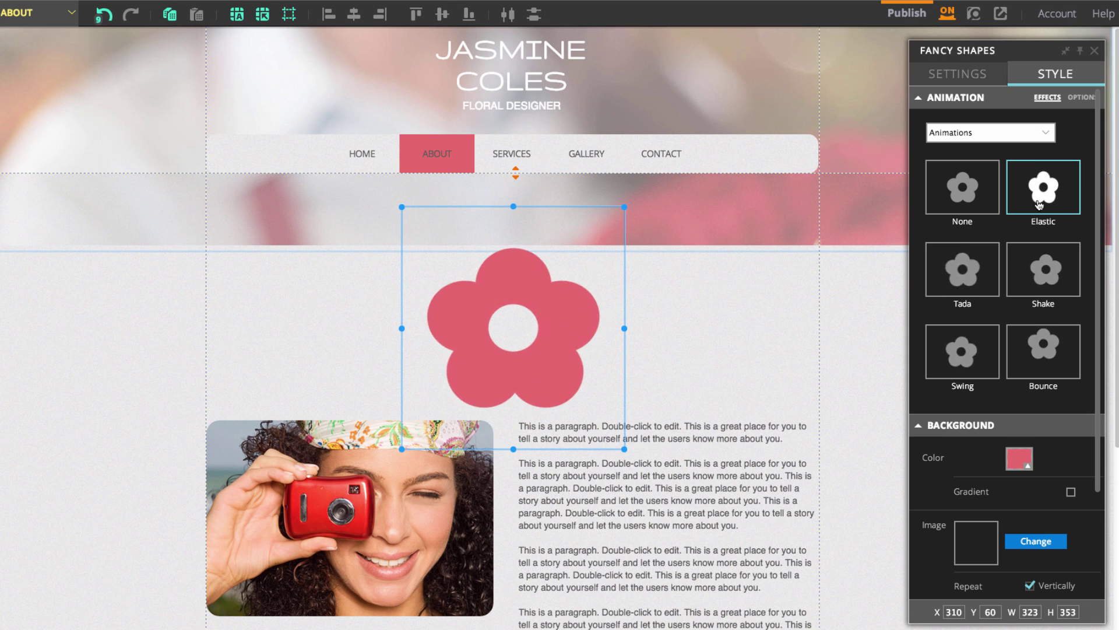
Set the flower animation to 3 loop iterations, and try a slower speed before returning it to the faster setting.
{"action": "left_click", "coordinate": [1079, 98]}
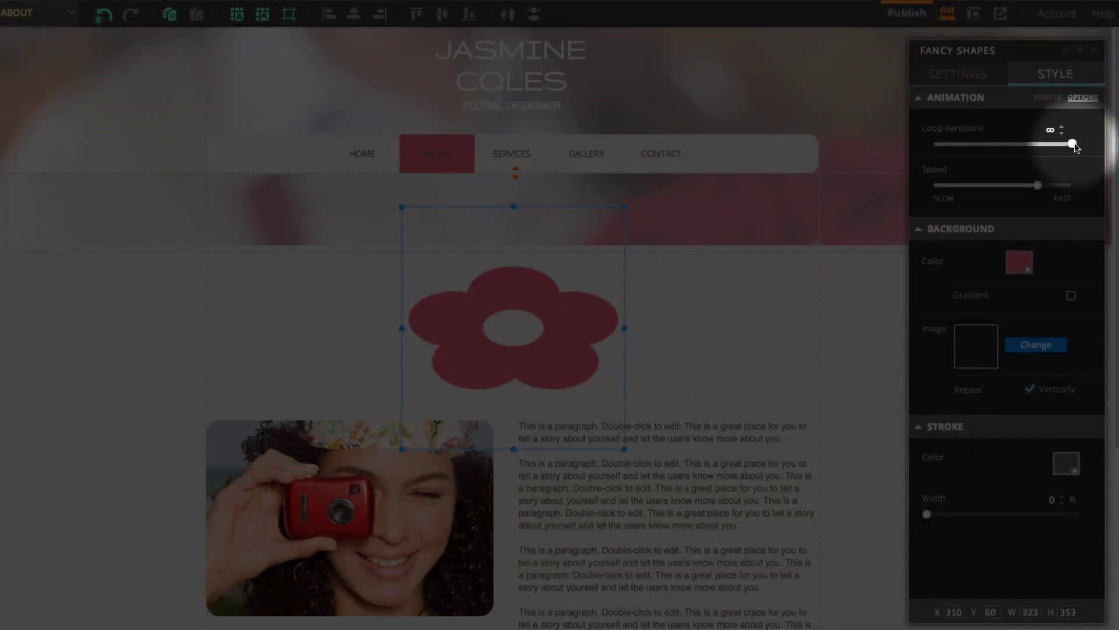
{"action": "left_click_drag", "start_coordinate": [1067, 145], "coordinate": [1036, 143]}
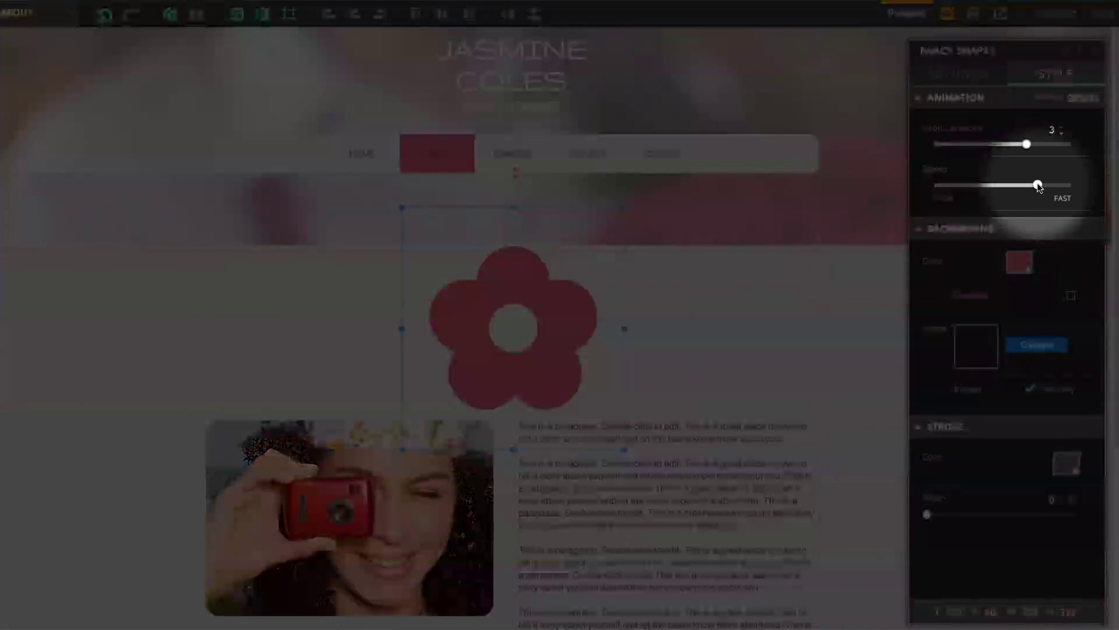
{"action": "left_click_drag", "start_coordinate": [1037, 185], "coordinate": [963, 189]}
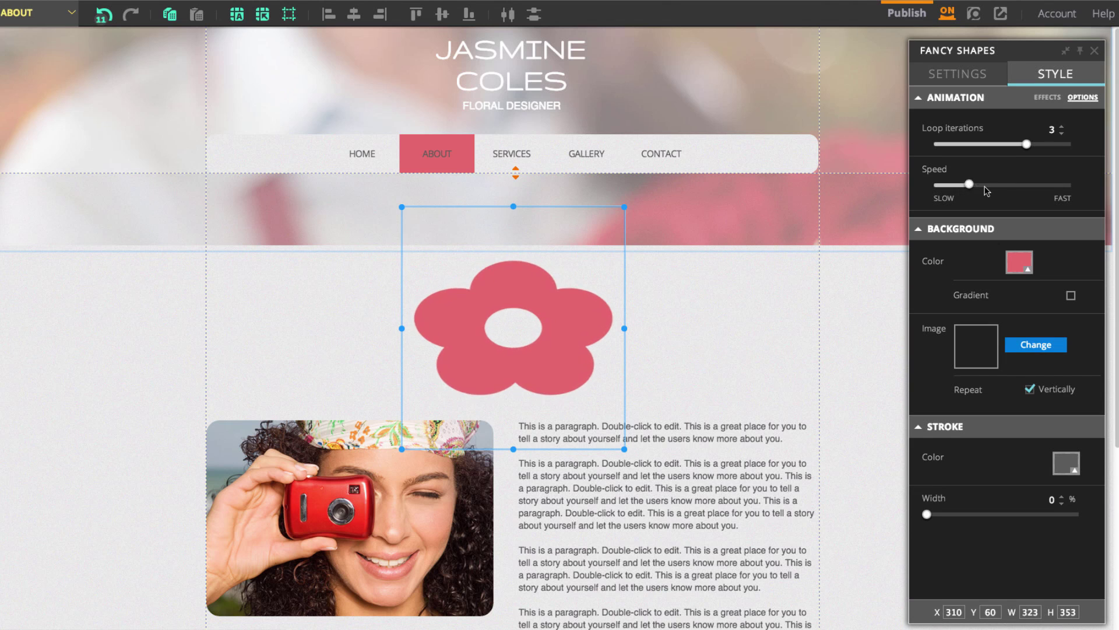
{"action": "left_click_drag", "start_coordinate": [969, 189], "coordinate": [1039, 191]}
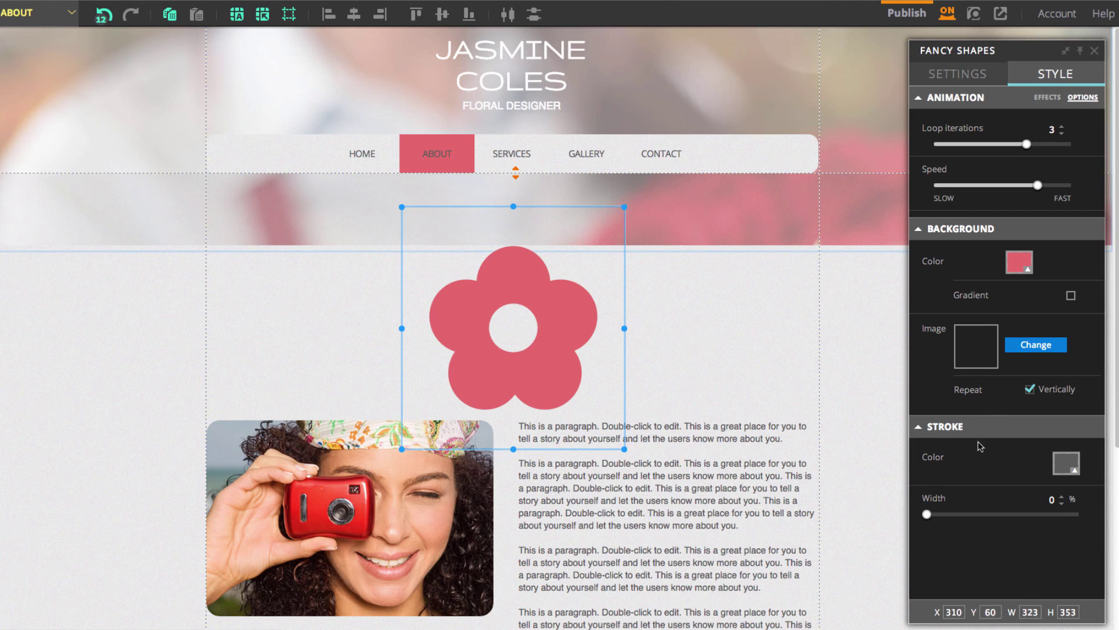
Give the flower a near-black stroke with a width of 10 %.
{"action": "left_click", "coordinate": [1065, 466]}
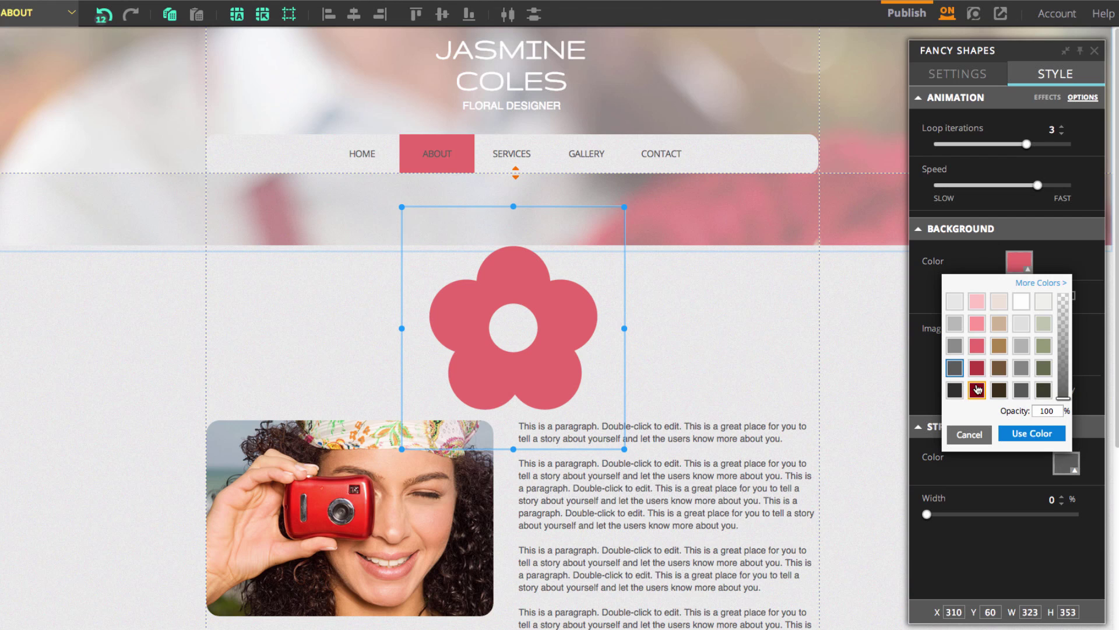
{"action": "left_click", "coordinate": [1032, 433]}
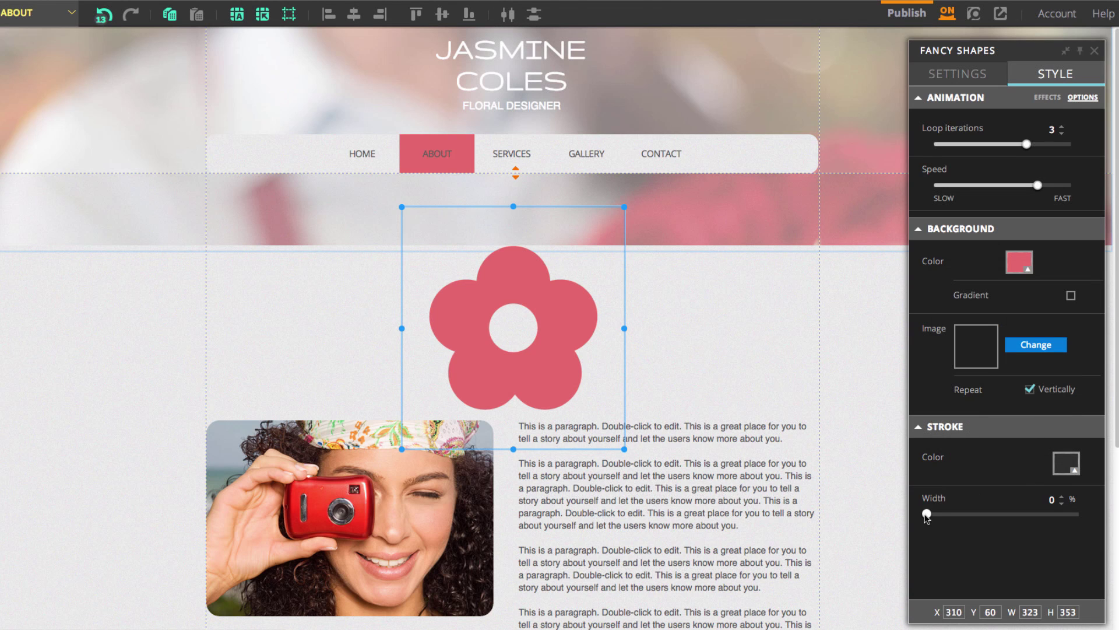
{"action": "mouse_move", "coordinate": [928, 516]}
{"action": "left_mouse_down"}
{"action": "mouse_move", "coordinate": [971, 518]}
{"action": "mouse_move", "coordinate": [958, 519]}
{"action": "left_mouse_up"}
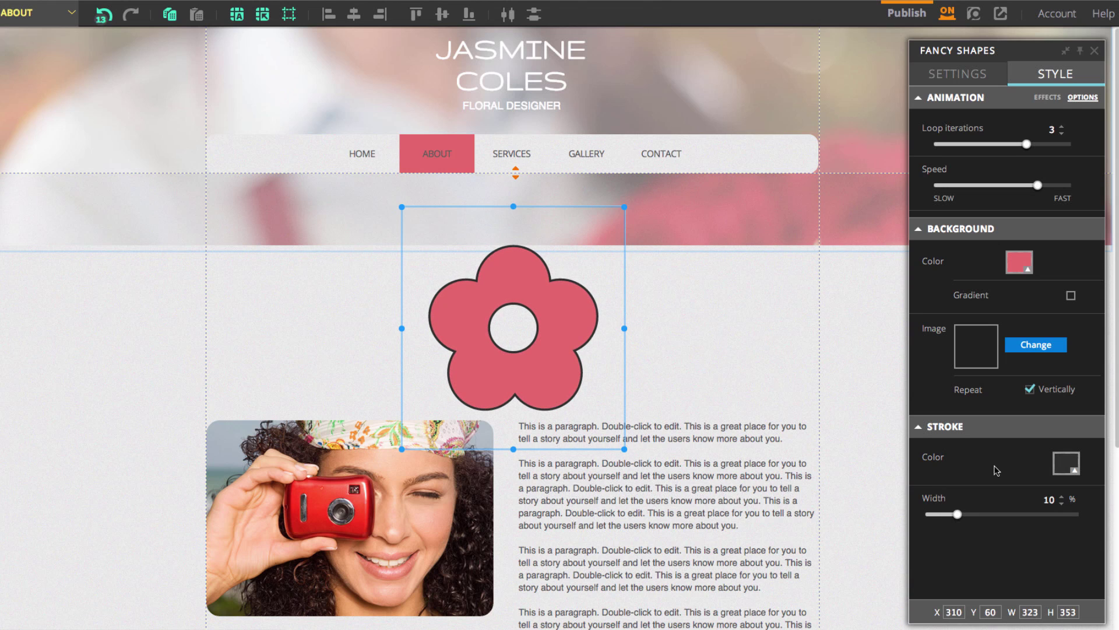
{"action": "left_click", "coordinate": [957, 74]}
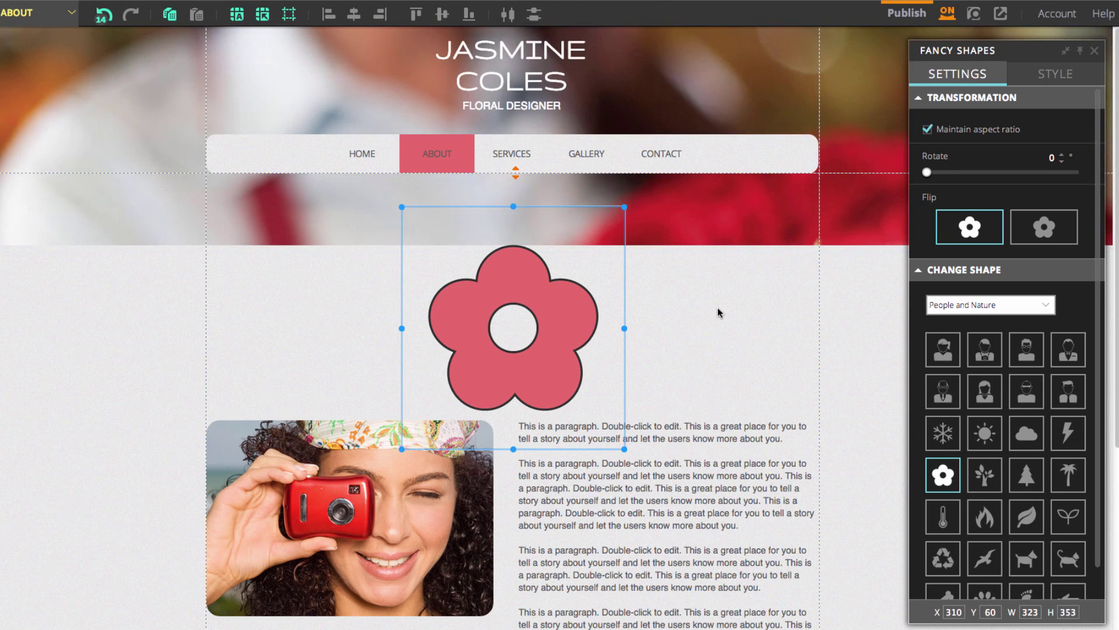
{"action": "left_click", "coordinate": [718, 313]}
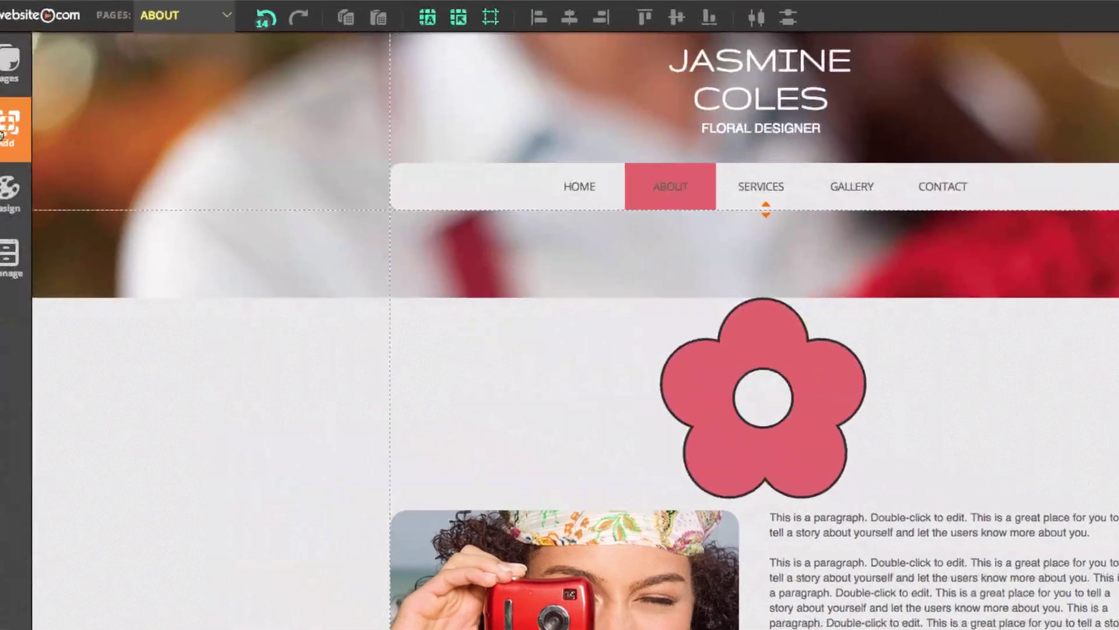
Add a second fancy shape beside the flower, above the photo, at about X 80, Y 100.
{"action": "left_click", "coordinate": [0, 103]}
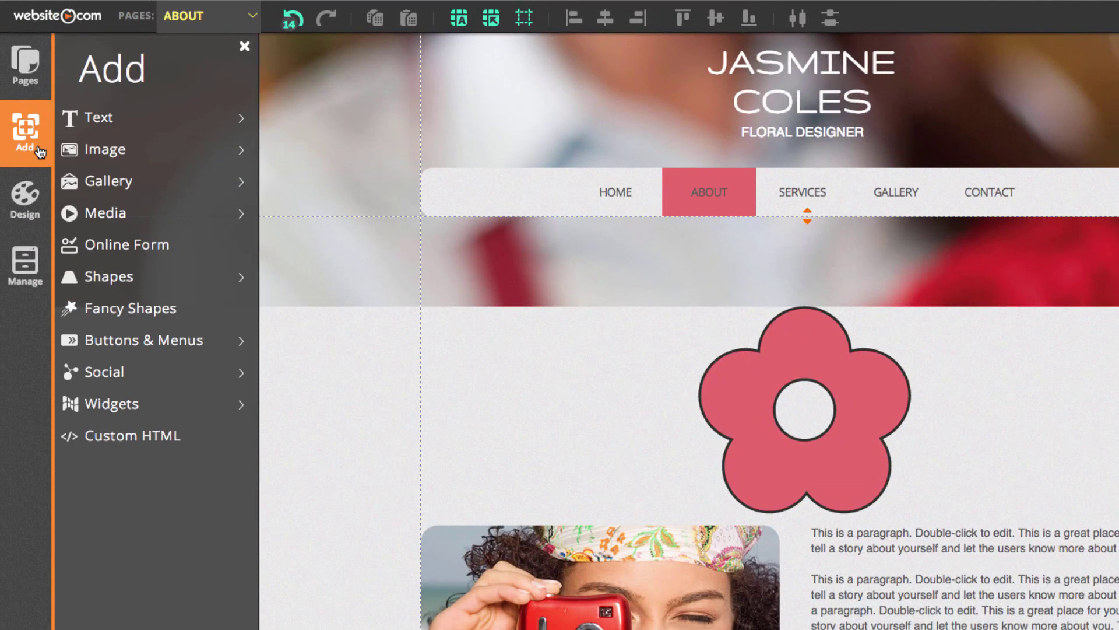
{"action": "left_click", "coordinate": [201, 319]}
{"action": "left_click_drag", "start_coordinate": [722, 333], "coordinate": [580, 392]}
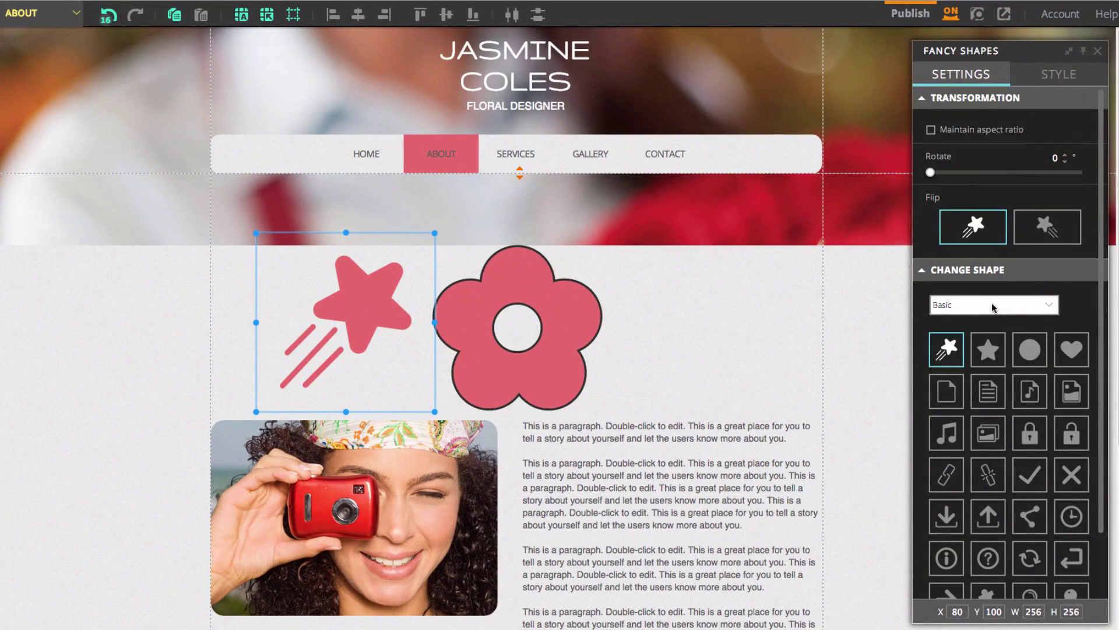
Change the second fancy shape from the shooting star to the folded ribbon banner in the Decorative category.
{"action": "left_click", "coordinate": [991, 304]}
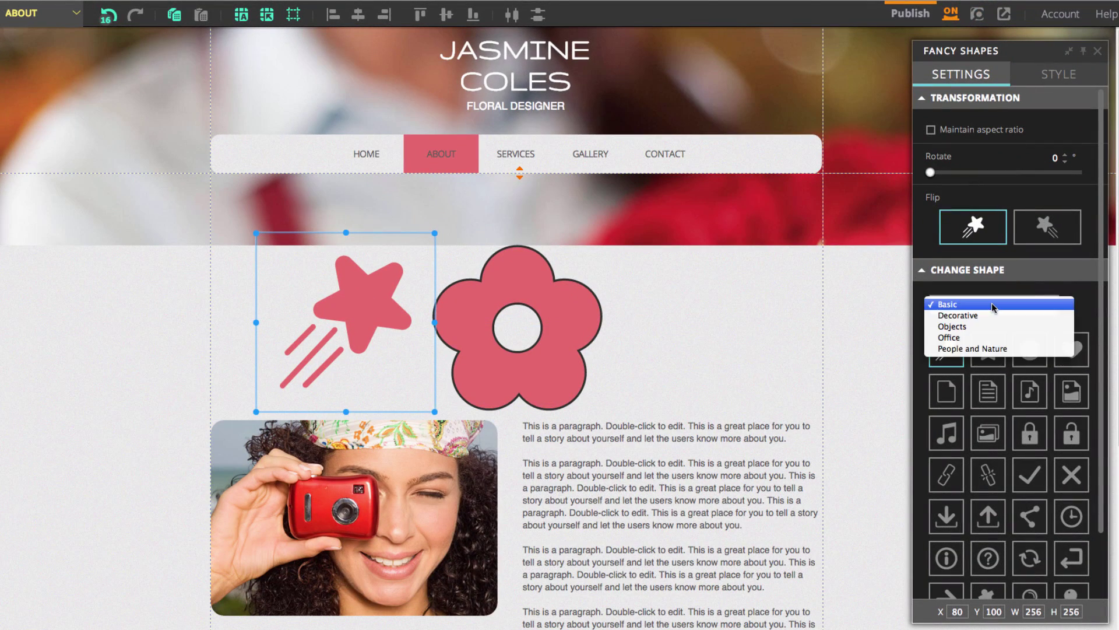
{"action": "left_click", "coordinate": [989, 315]}
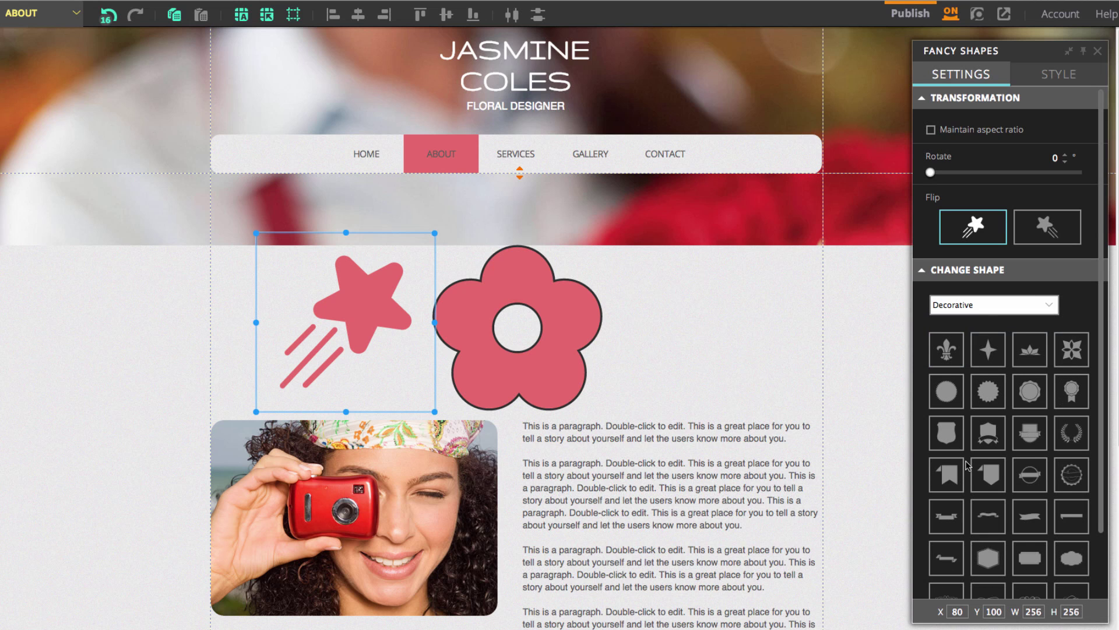
{"action": "left_click", "coordinate": [946, 516]}
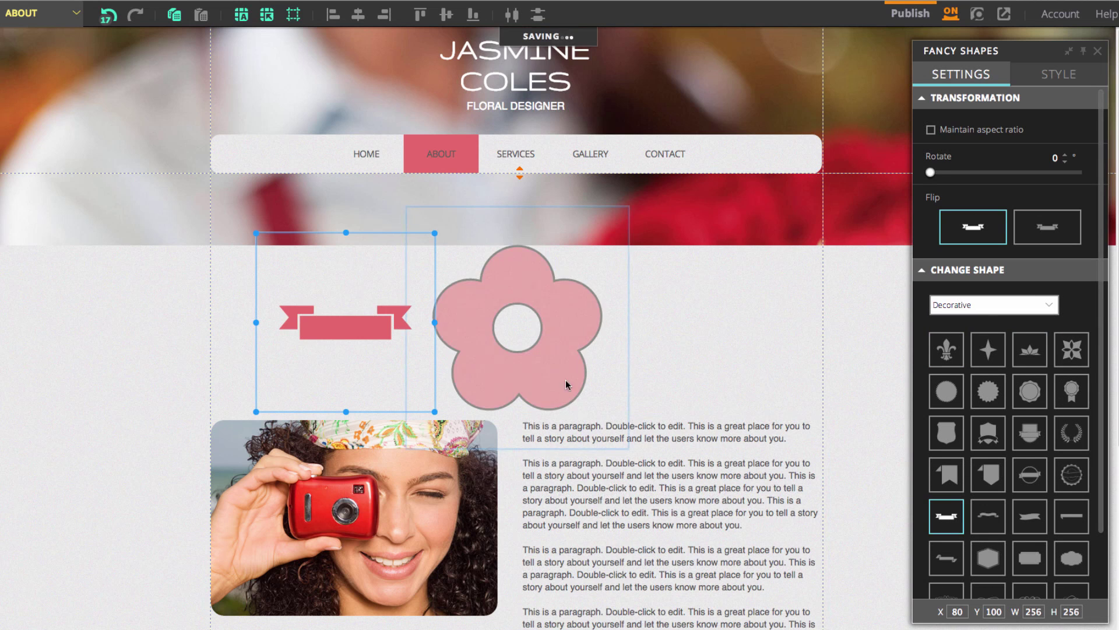
Enlarge the ribbon and place it across the flower's lower part, about 574 x 329 in size at X 187, Y 150.
{"action": "left_click_drag", "start_coordinate": [341, 328], "coordinate": [305, 342]}
{"action": "left_click_drag", "start_coordinate": [402, 337], "coordinate": [463, 341]}
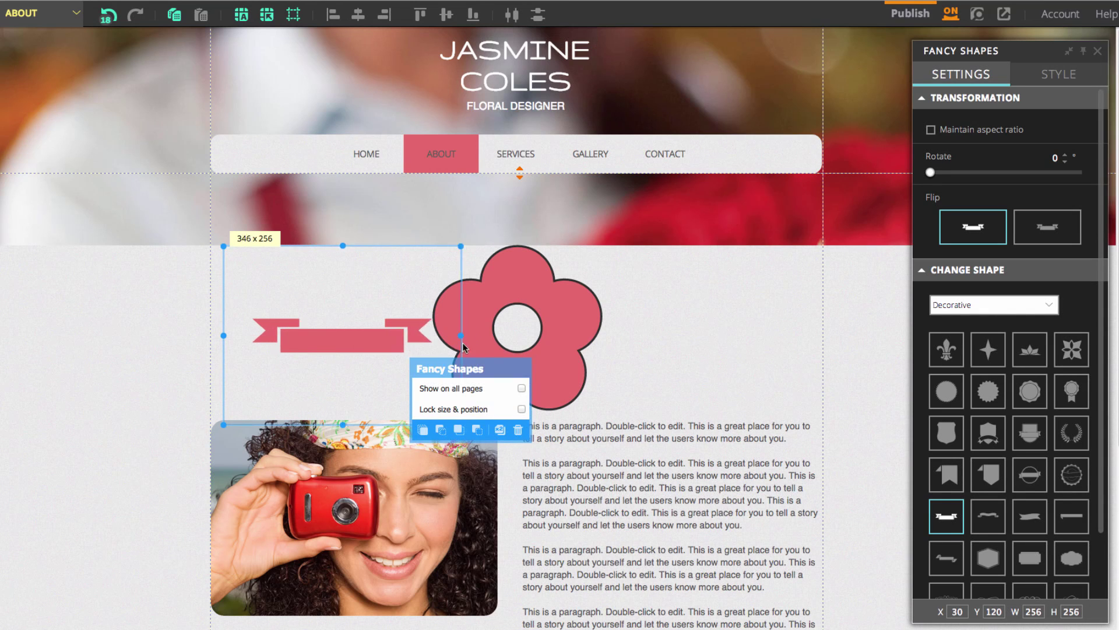
{"action": "left_click_drag", "start_coordinate": [356, 365], "coordinate": [534, 382]}
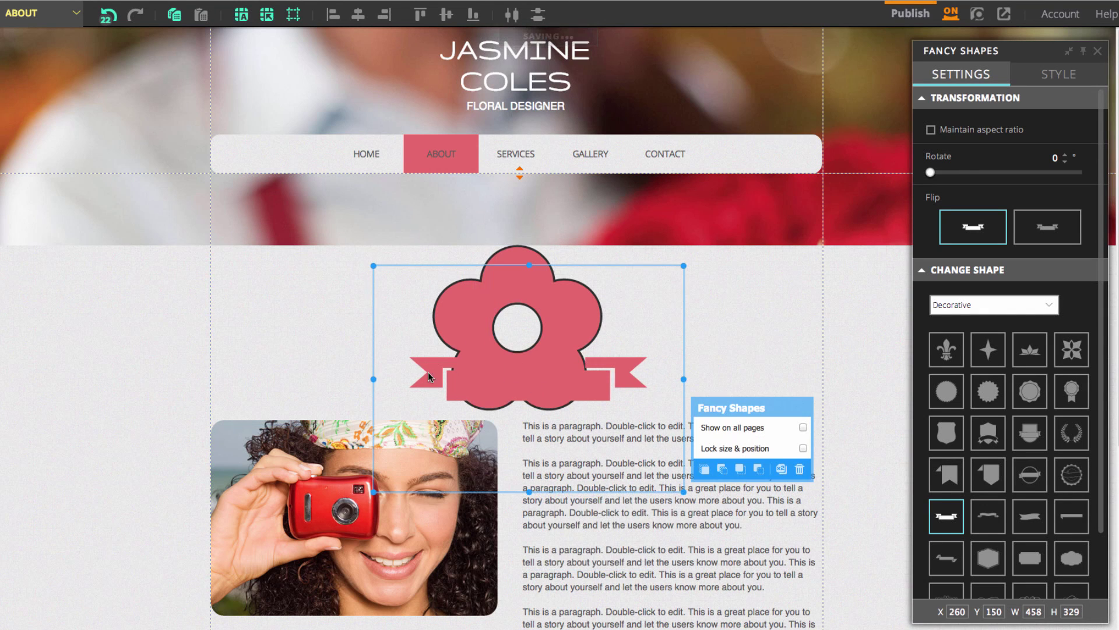
{"action": "left_click_drag", "start_coordinate": [372, 378], "coordinate": [336, 379]}
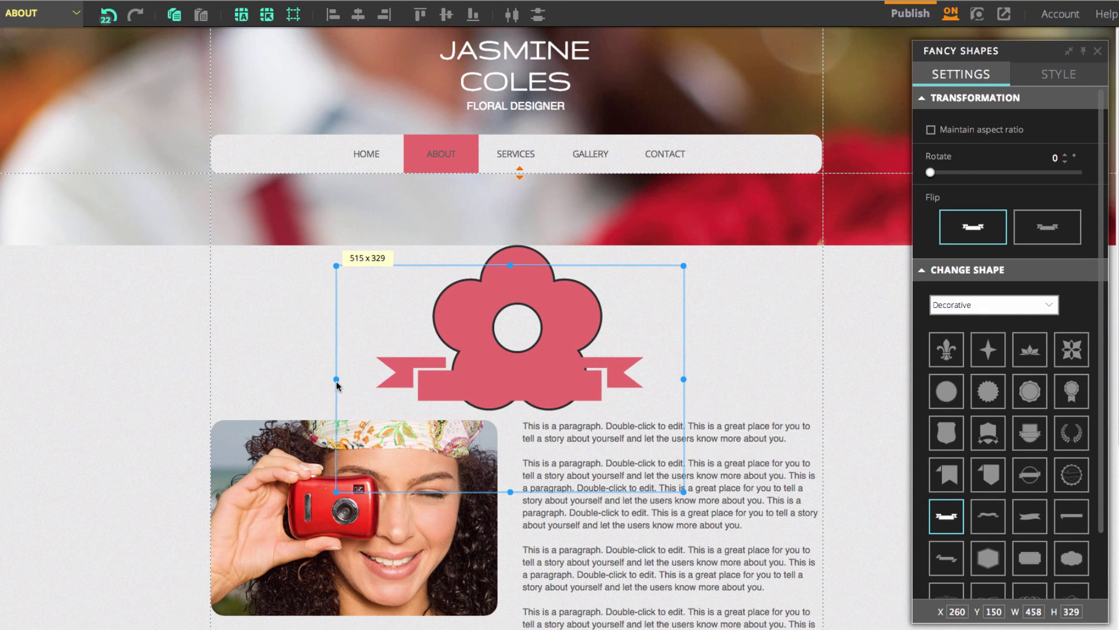
{"action": "left_click_drag", "start_coordinate": [684, 379], "coordinate": [712, 379]}
{"action": "left_click_drag", "start_coordinate": [331, 379], "coordinate": [326, 379]}
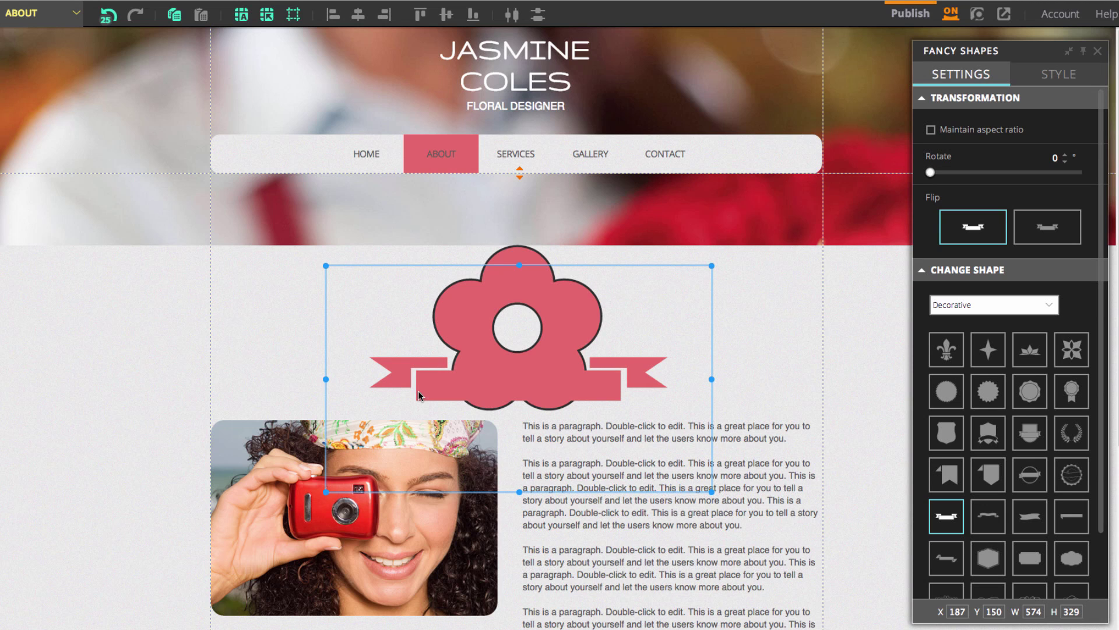
Set the ribbon's background color to the darkest red in the palette.
{"action": "left_click", "coordinate": [1059, 74]}
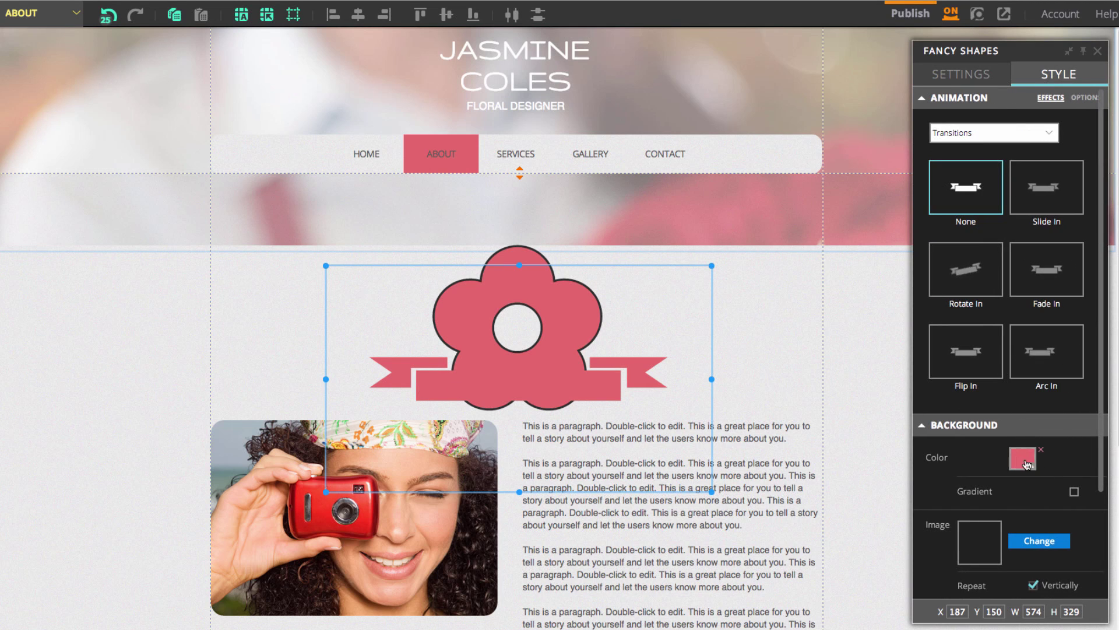
{"action": "left_click", "coordinate": [1029, 463]}
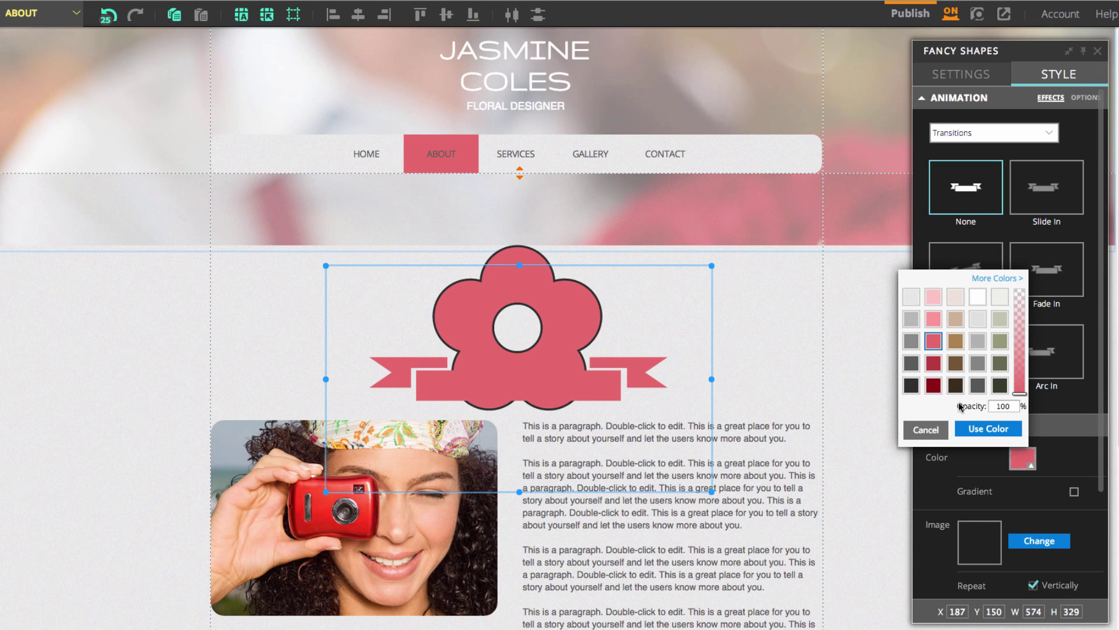
{"action": "left_click", "coordinate": [934, 385]}
{"action": "left_click", "coordinate": [988, 429]}
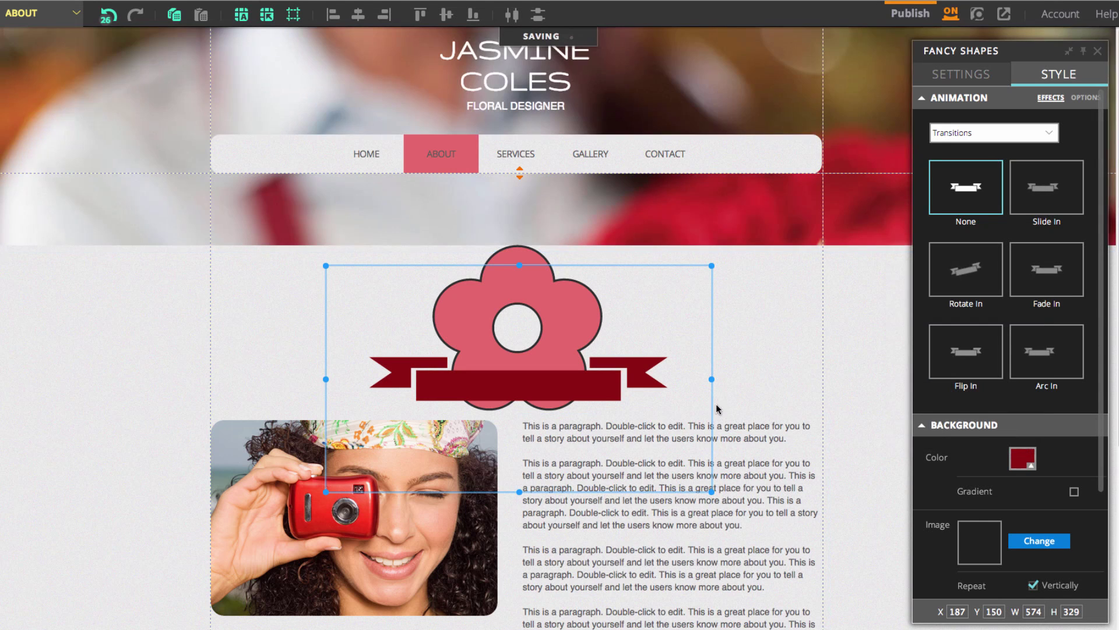
{"action": "left_click", "coordinate": [799, 370]}
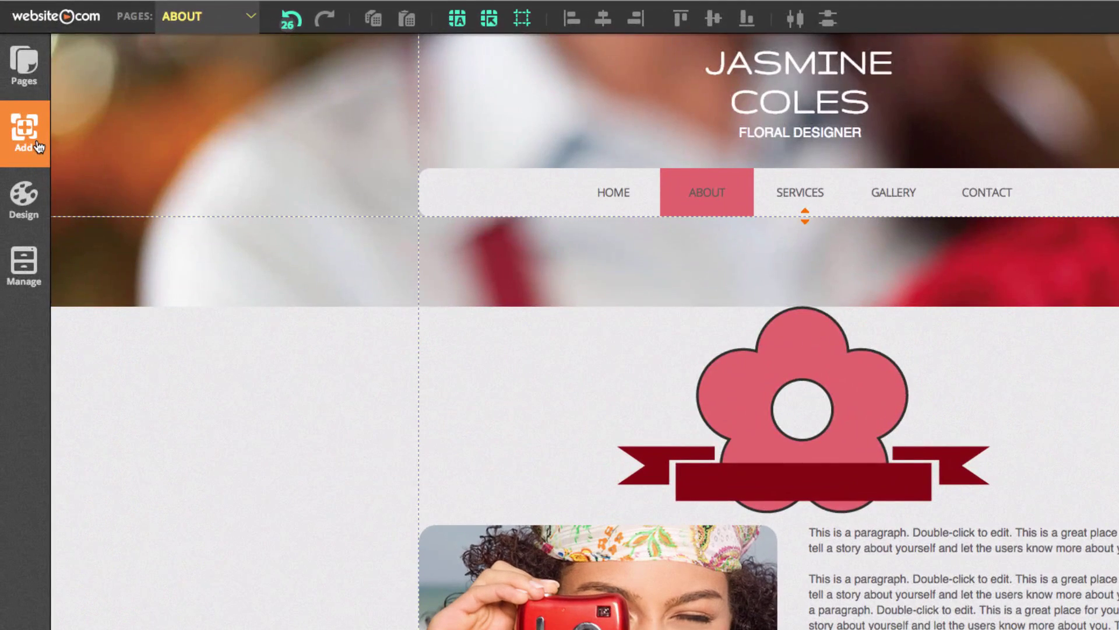
Add a title text element and place it over the ribbon at about X 340, Y 310.
{"action": "left_click", "coordinate": [36, 141]}
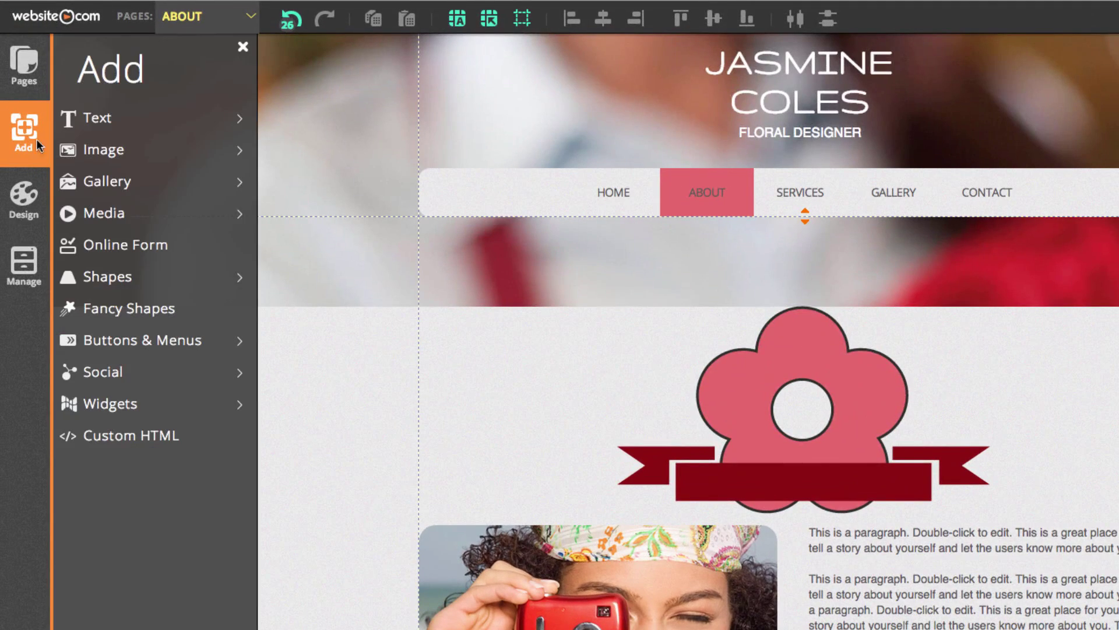
{"action": "left_click", "coordinate": [125, 117]}
{"action": "left_click", "coordinate": [154, 151]}
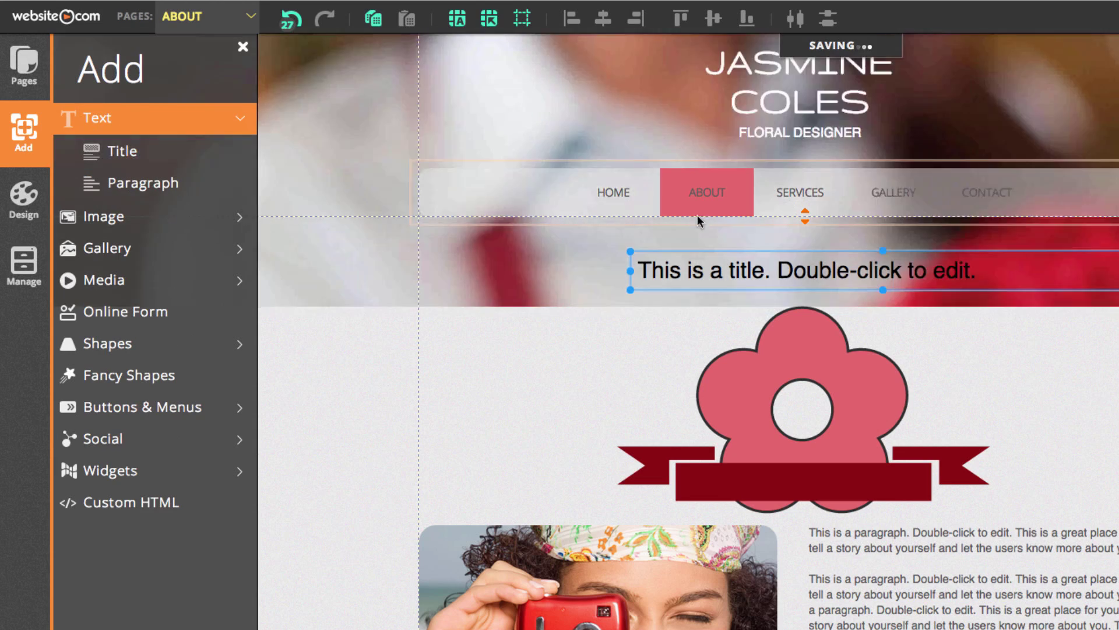
{"action": "left_click_drag", "start_coordinate": [774, 263], "coordinate": [828, 473]}
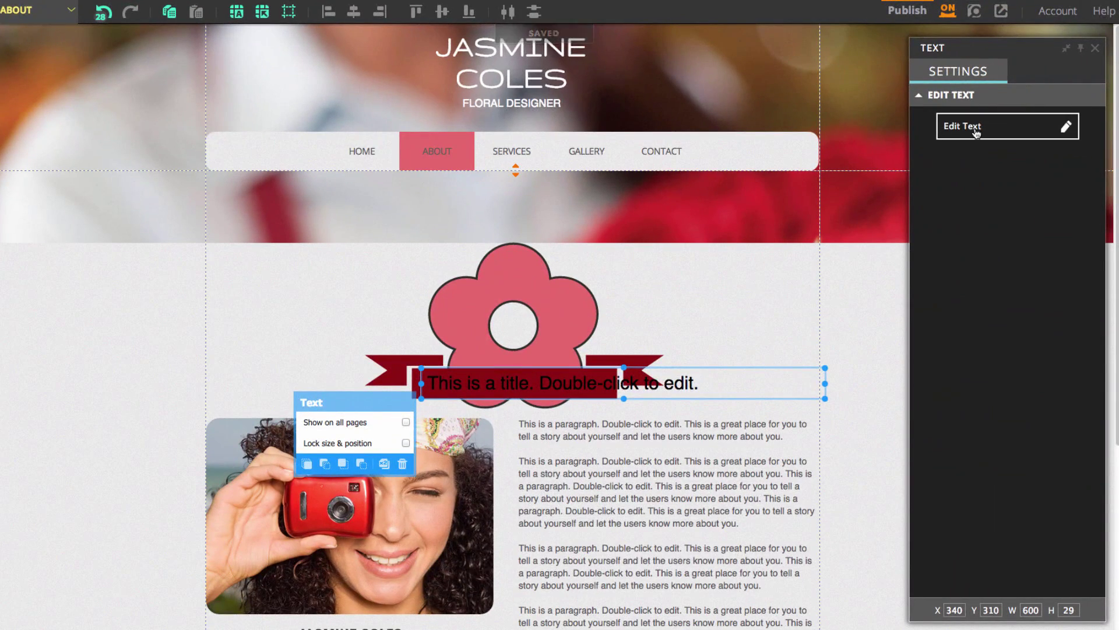
Replace the title's placeholder text with "About" and apply the Site Title font style.
{"action": "left_click", "coordinate": [977, 129]}
{"action": "left_click_drag", "start_coordinate": [715, 381], "coordinate": [433, 365]}
{"action": "type", "text": "About"}
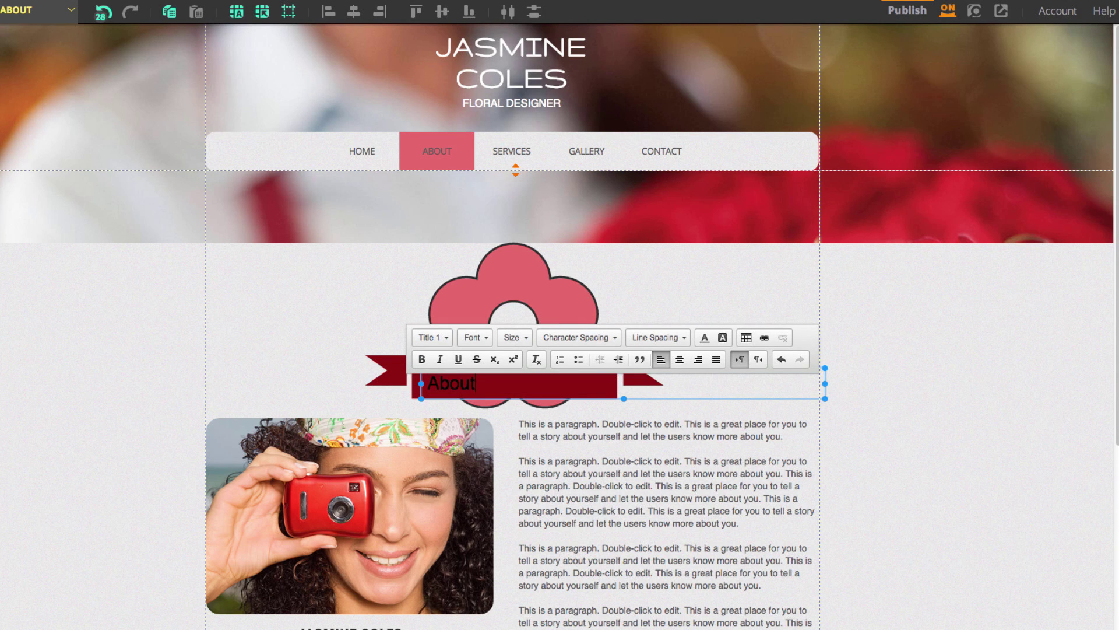
{"action": "left_click_drag", "start_coordinate": [486, 382], "coordinate": [427, 383]}
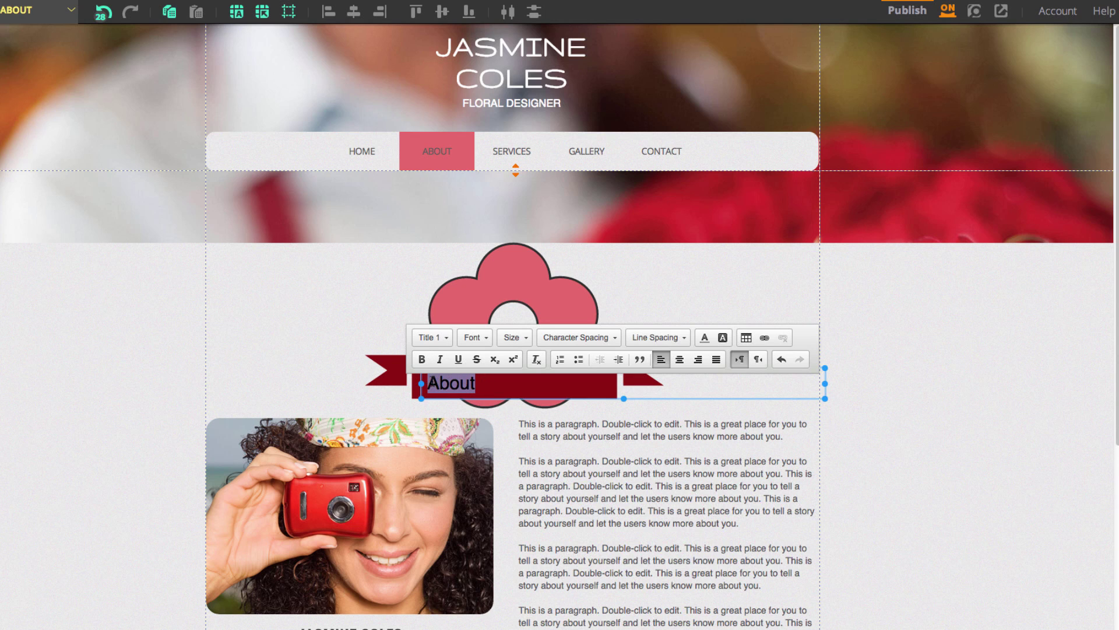
{"action": "left_click", "coordinate": [446, 339]}
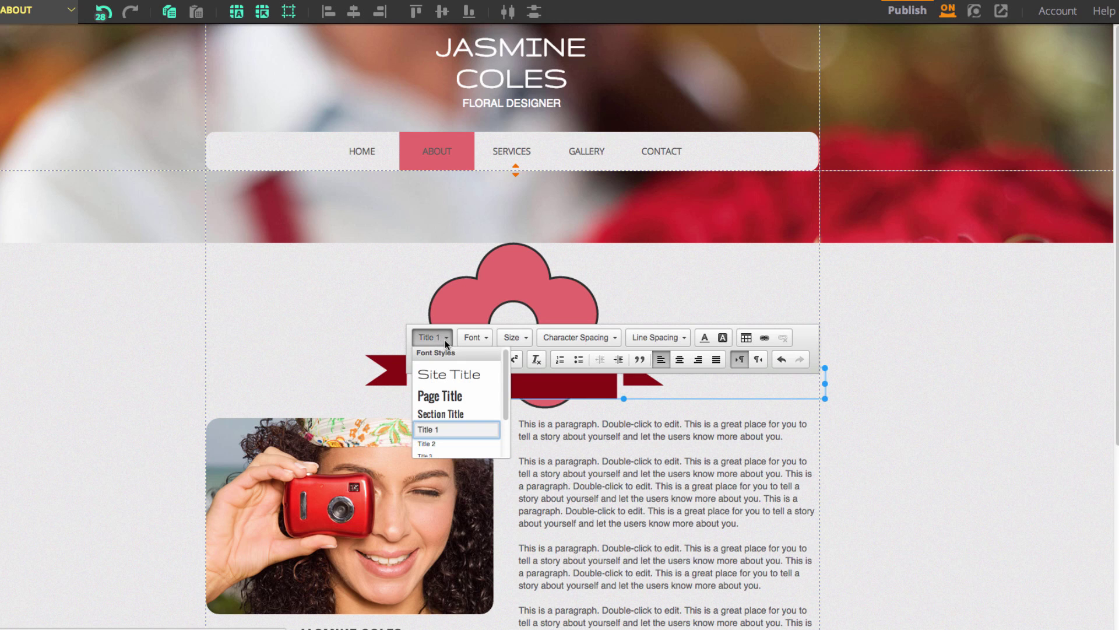
{"action": "left_click", "coordinate": [454, 369]}
{"action": "left_click", "coordinate": [225, 347]}
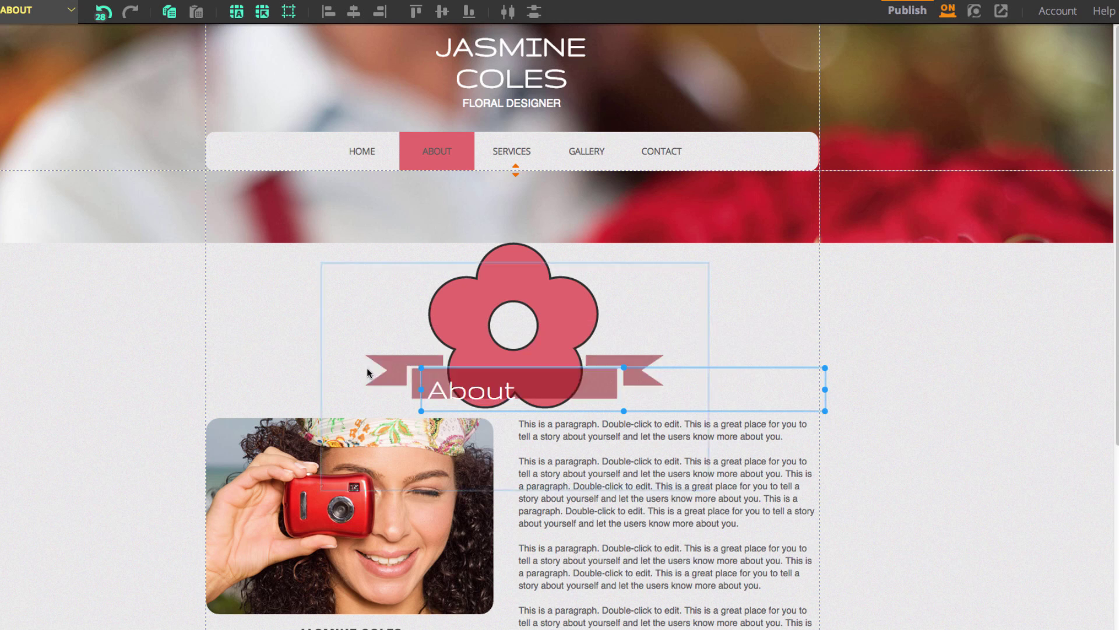
Center the "About" title on the ribbon at about X 400, Y 300 and narrow its text box to fit the word.
{"action": "left_click_drag", "start_coordinate": [473, 393], "coordinate": [508, 386]}
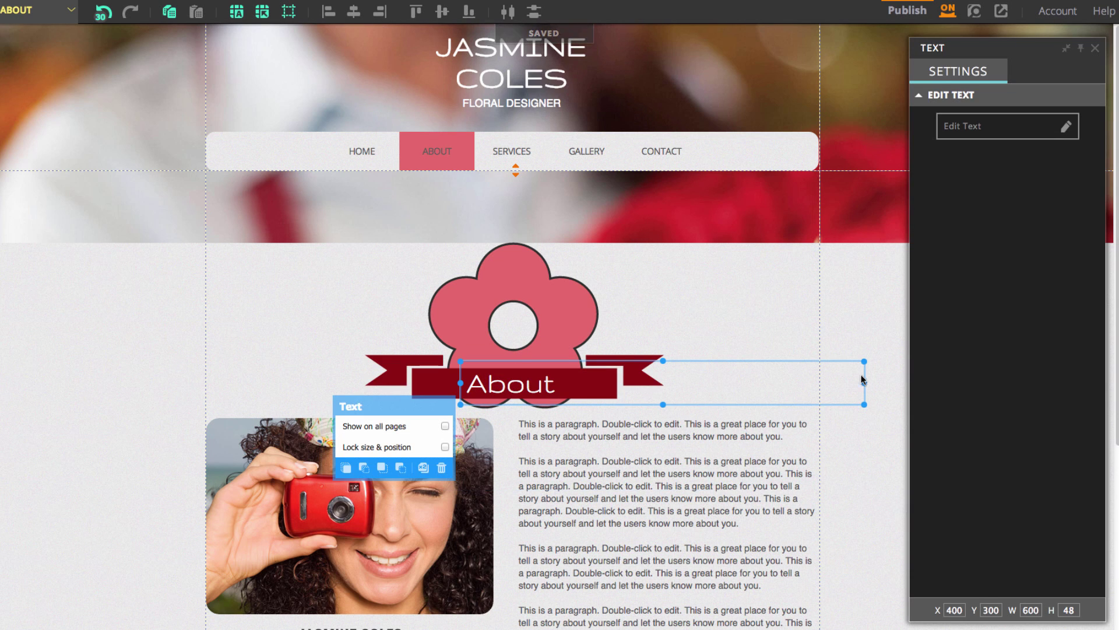
{"action": "left_click_drag", "start_coordinate": [864, 382], "coordinate": [567, 374]}
{"action": "left_click", "coordinate": [830, 302]}
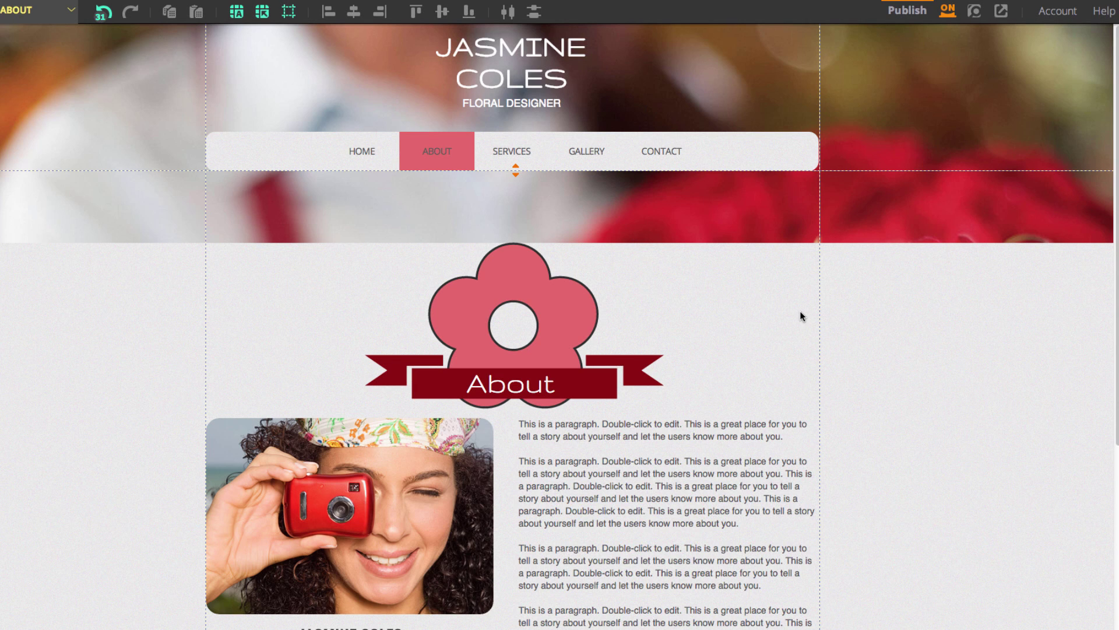
Add a Basic right-arrow fancy shape, about 77 x 77 in size, in the footer just before the Facebook icon.
{"action": "scroll", "coordinate": [803, 314], "scroll_direction": "down", "scroll_amount": 5}
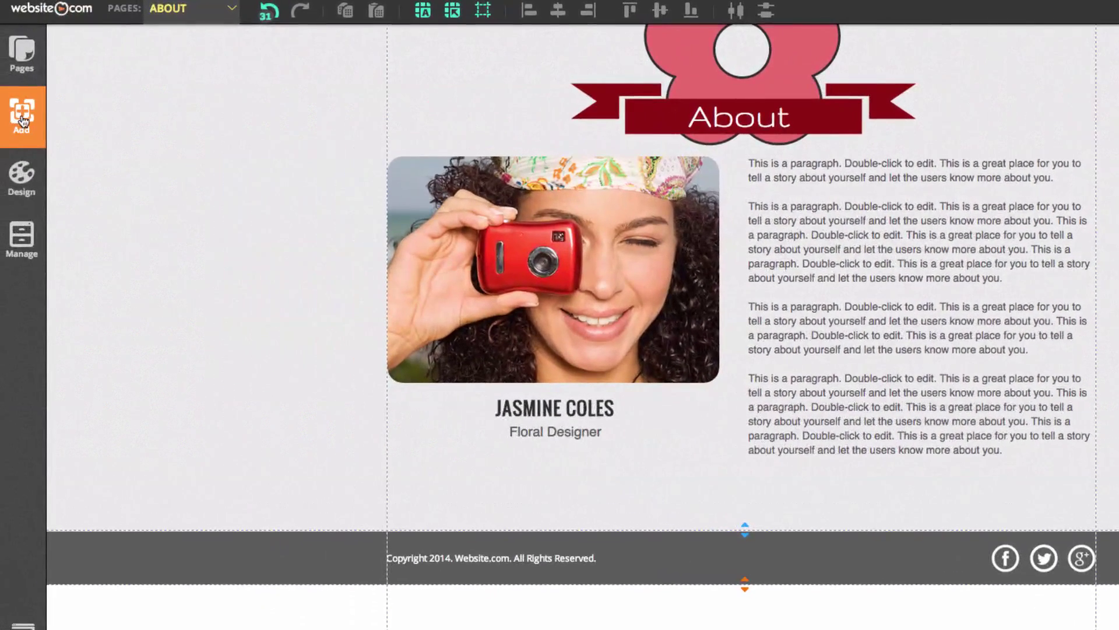
{"action": "left_click", "coordinate": [23, 121]}
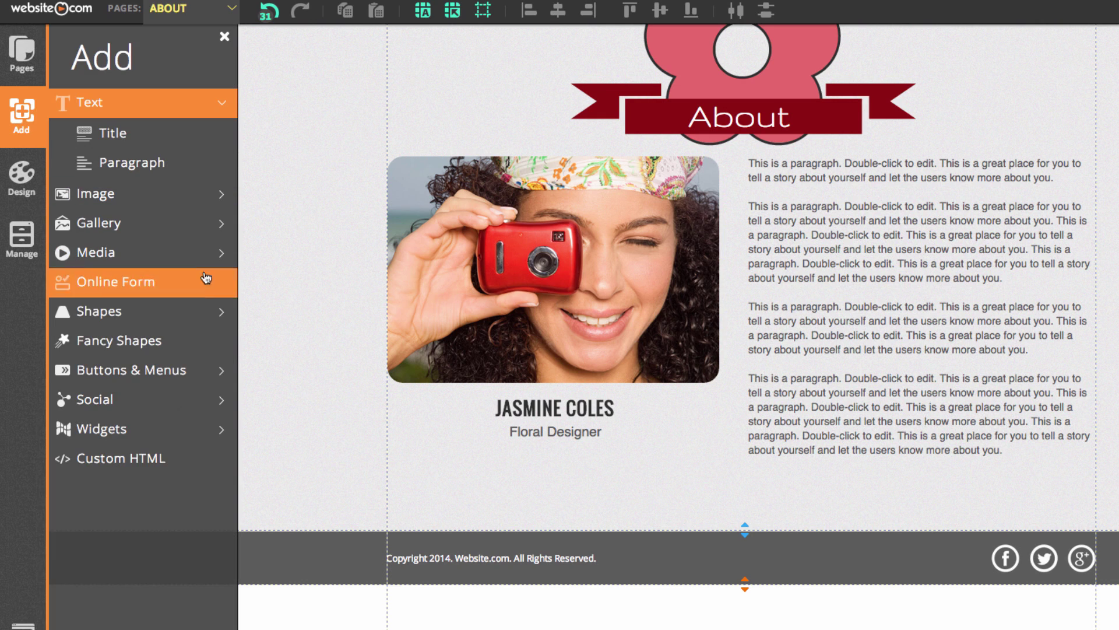
{"action": "left_click", "coordinate": [198, 339]}
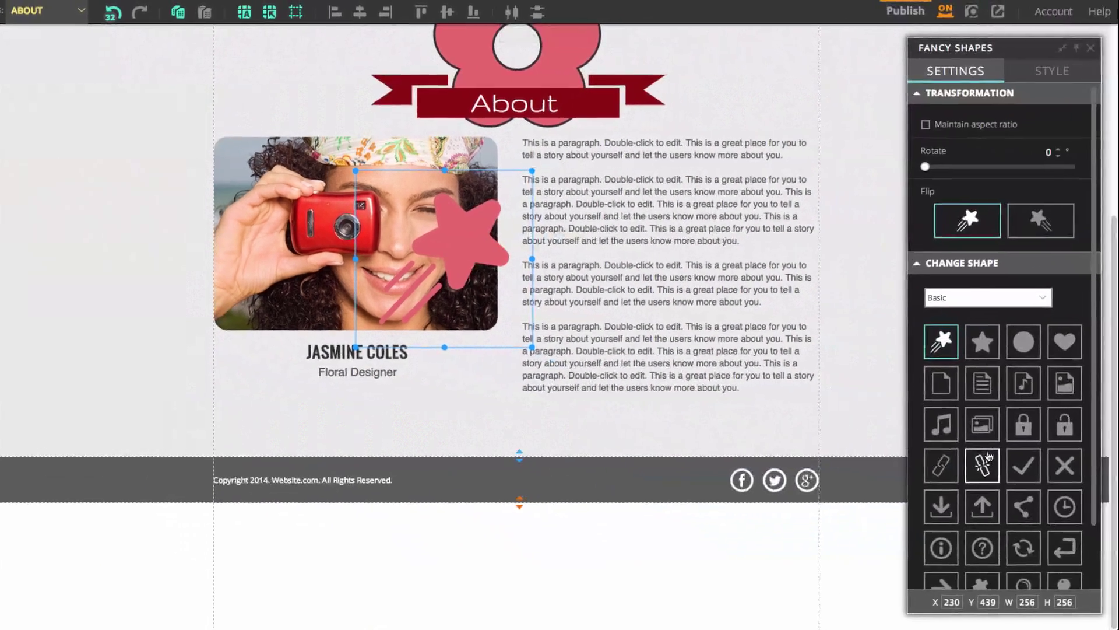
{"action": "scroll", "coordinate": [985, 467], "scroll_direction": "down", "scroll_amount": 3}
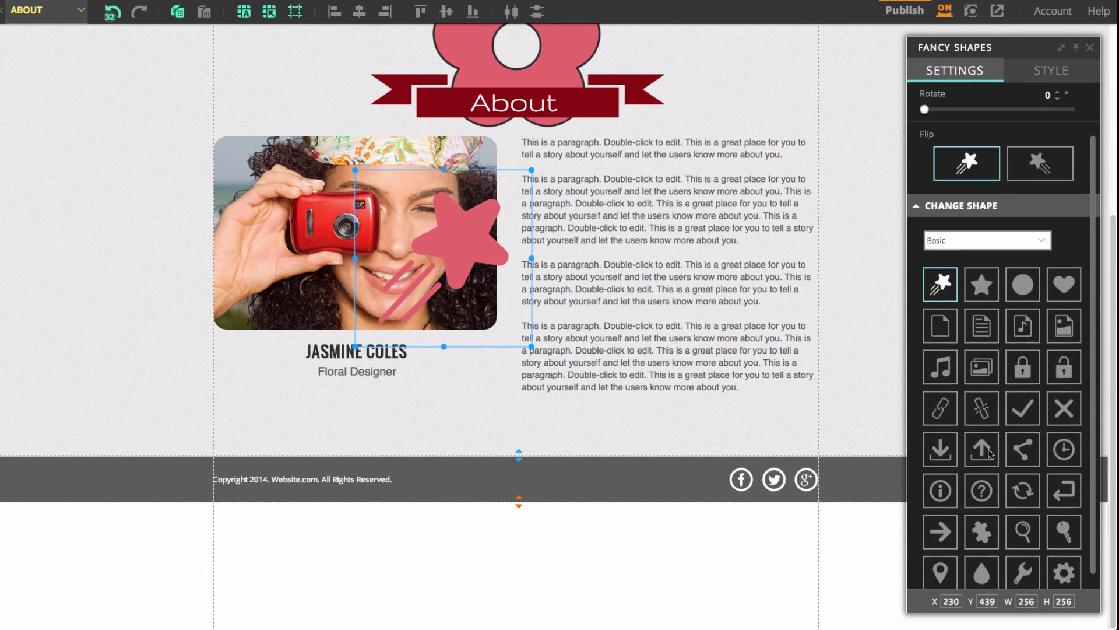
{"action": "left_click", "coordinate": [945, 517]}
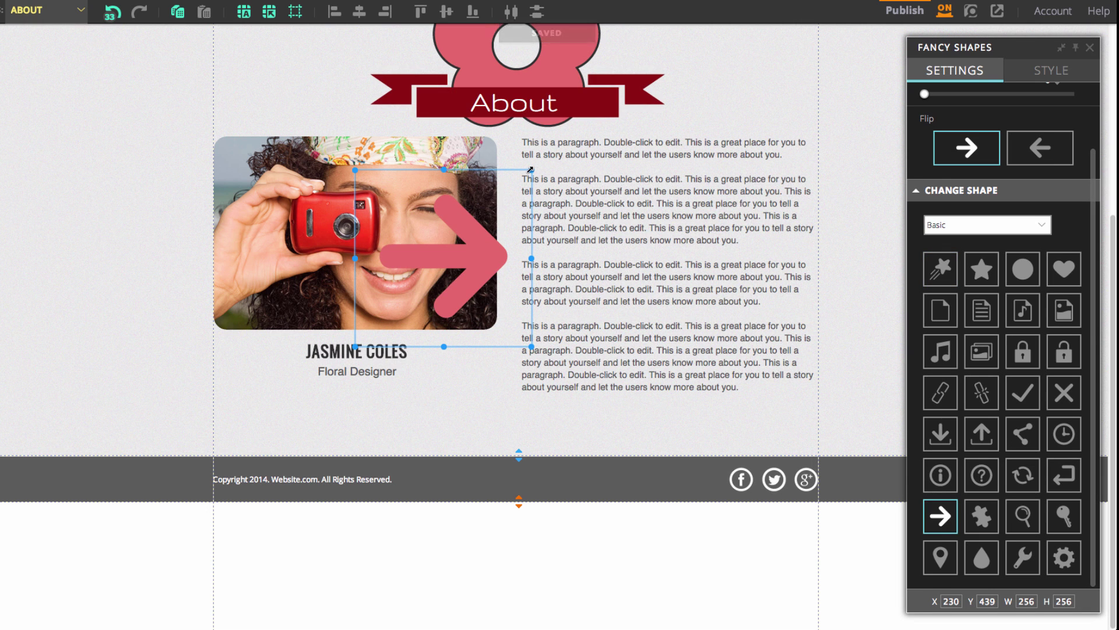
{"action": "left_click_drag", "start_coordinate": [533, 170], "coordinate": [701, 477]}
{"action": "left_click", "coordinate": [744, 407]}
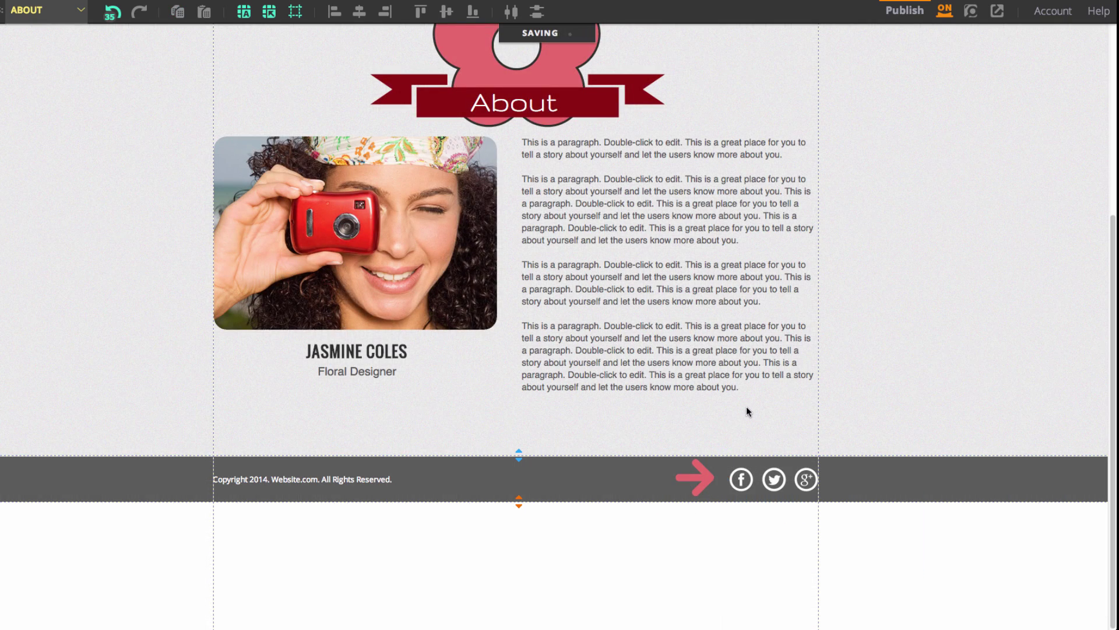
Make the footer arrow white and apply the Slide In transition to it.
{"action": "left_click", "coordinate": [701, 475]}
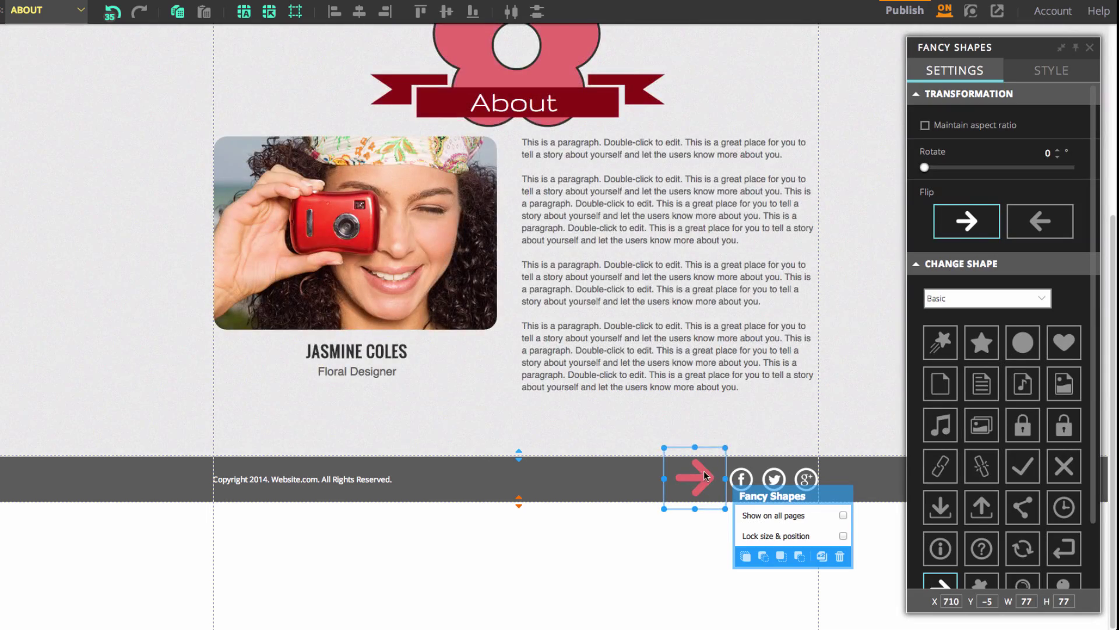
{"action": "left_click", "coordinate": [1051, 70]}
{"action": "left_click", "coordinate": [1015, 450]}
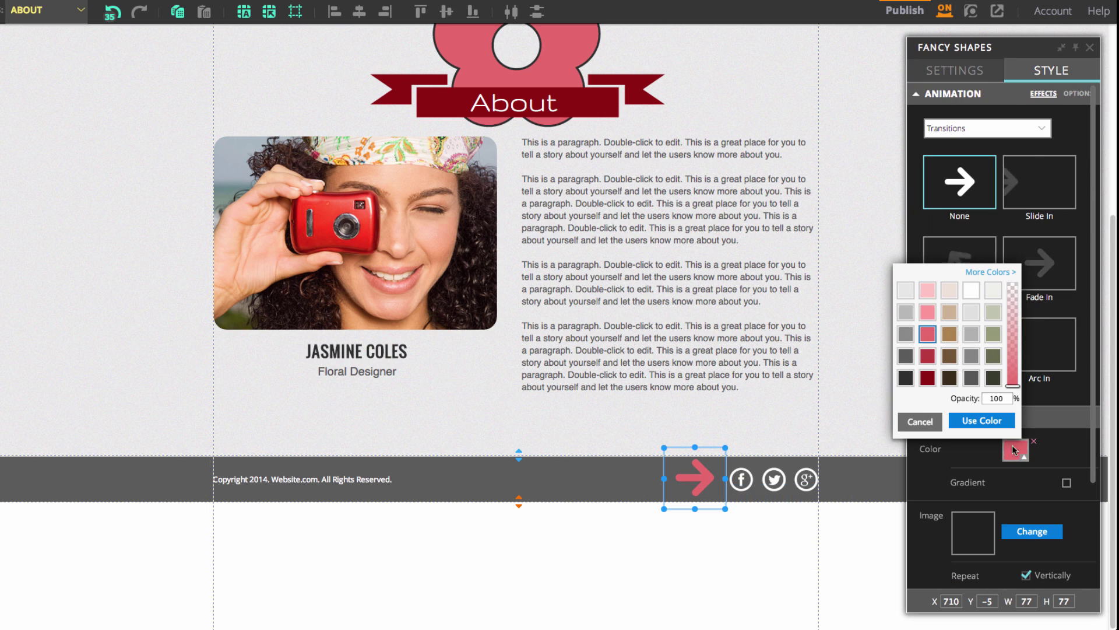
{"action": "left_click", "coordinate": [972, 290]}
{"action": "left_click", "coordinate": [983, 421]}
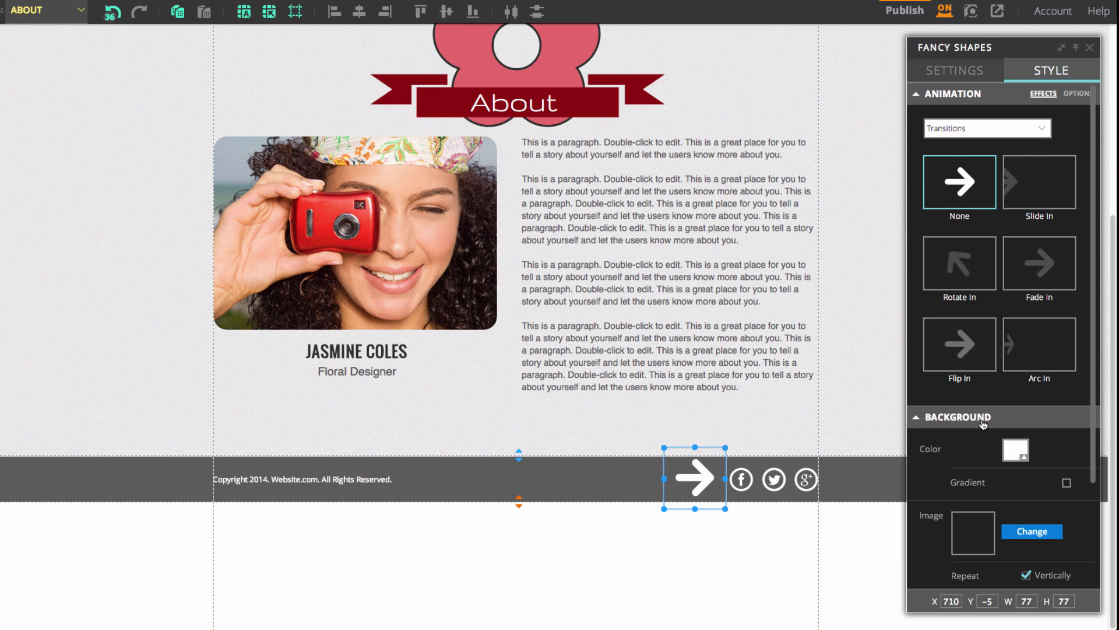
{"action": "left_click", "coordinate": [1020, 208]}
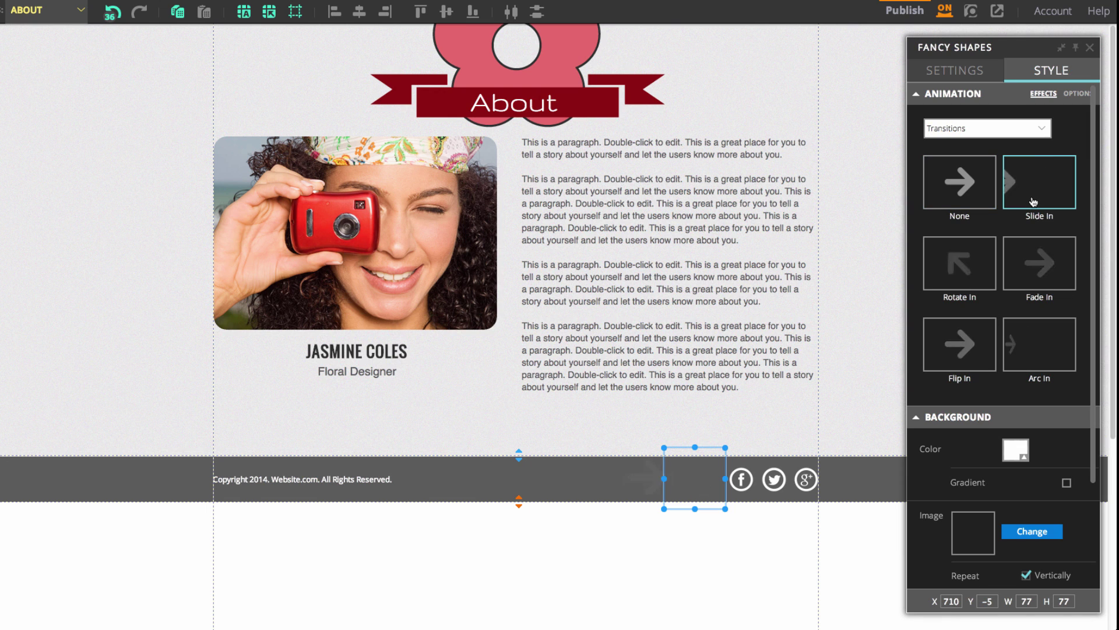
{"action": "left_click", "coordinate": [799, 419]}
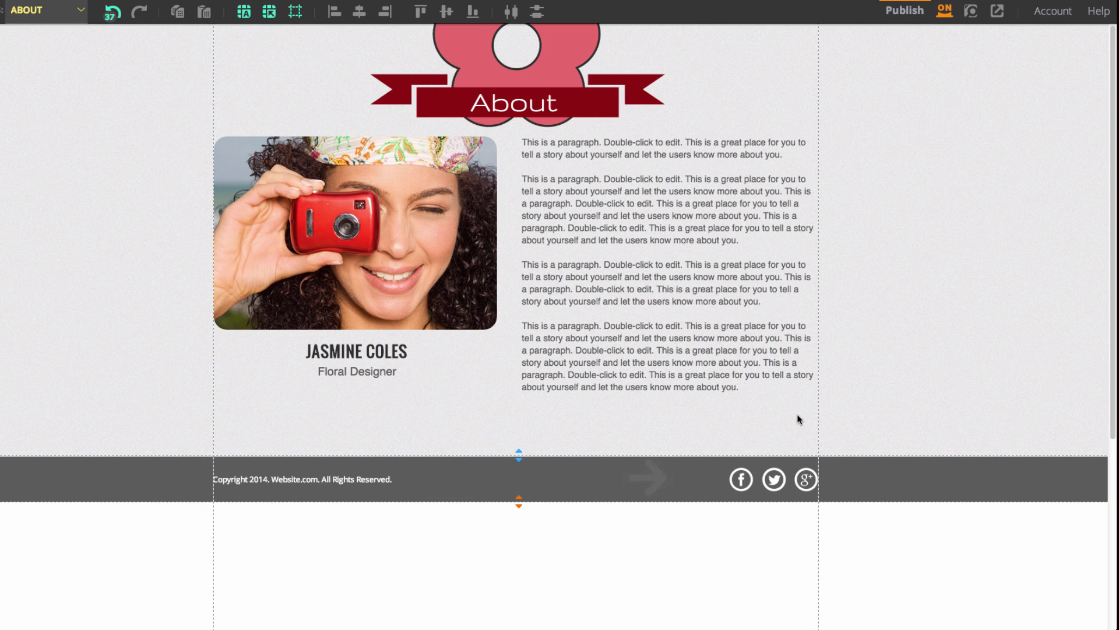
Preview the page and check the animated flower banner and the footer arrow.
{"action": "left_click", "coordinate": [970, 11]}
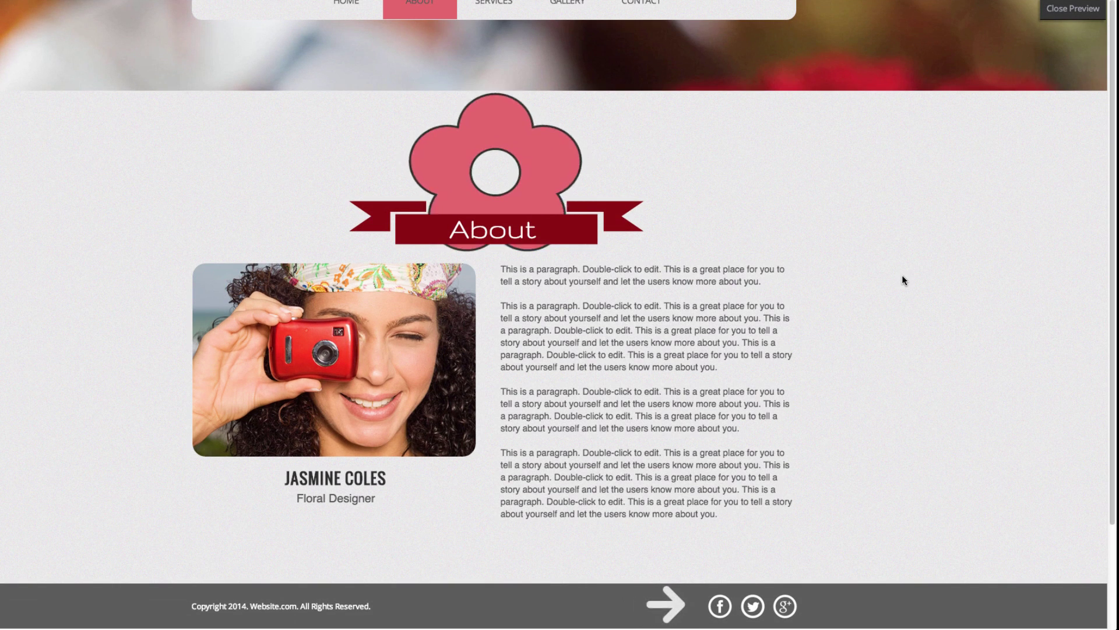
{"action": "scroll", "coordinate": [901, 275], "scroll_direction": "up", "scroll_amount": 1}
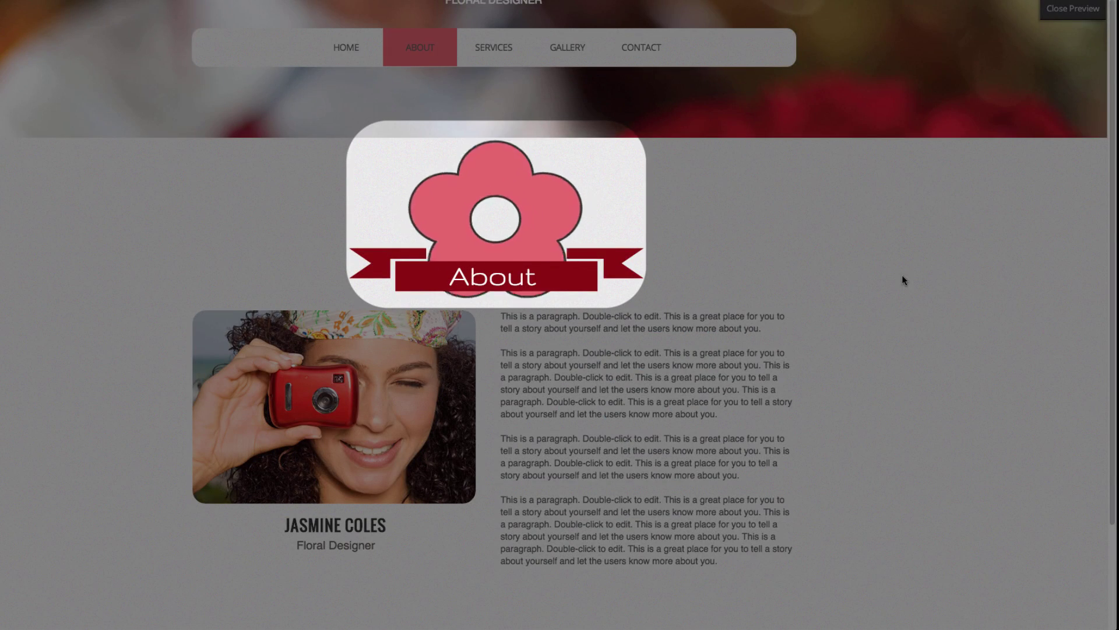
{"action": "scroll", "coordinate": [901, 275], "scroll_direction": "down", "scroll_amount": 1}
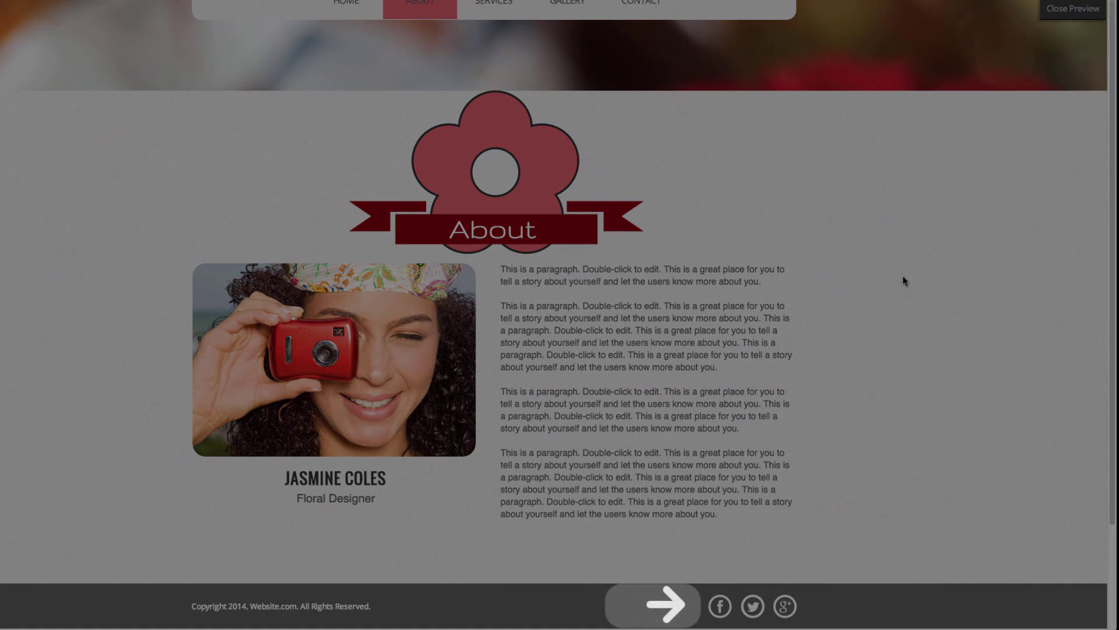